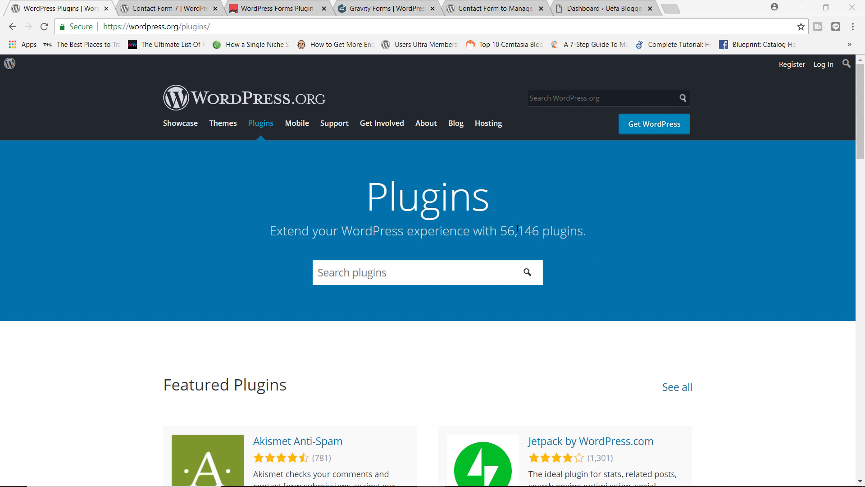
Step: Highlight the 56,146 plugin count, then switch to the Contact Form 7 plugin page
drag(502, 231, 537, 234)
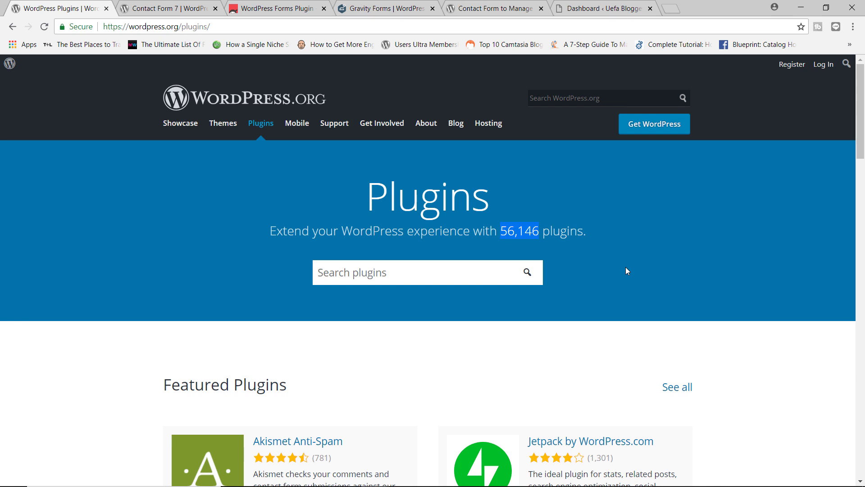
click(626, 267)
click(180, 6)
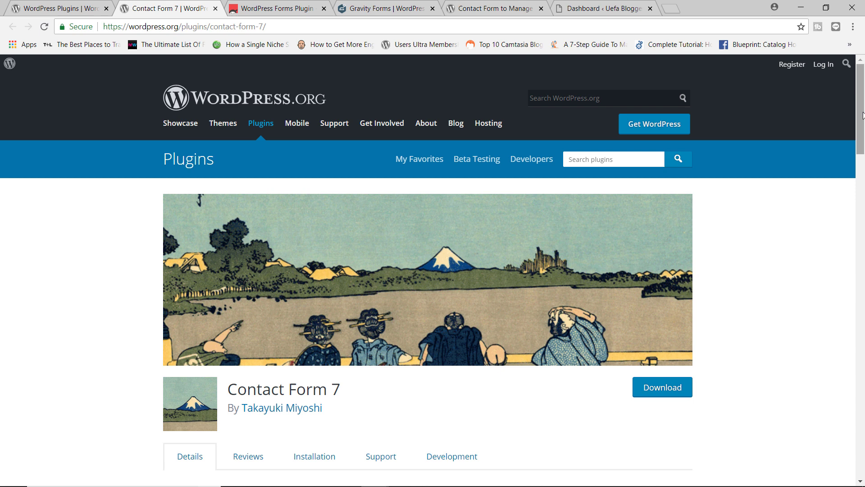
Step: Scroll through the Contact Form 7 plugin details, then bring up the Ninja Forms homepage
drag(864, 115, 861, 149)
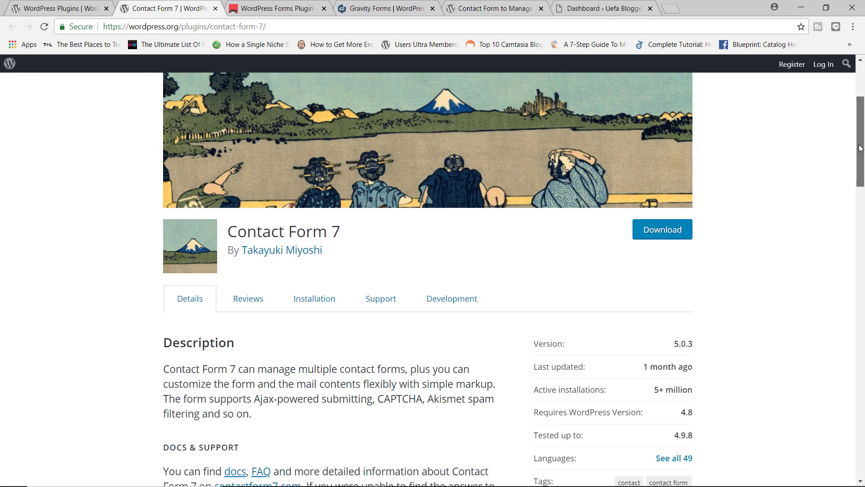
scroll(861, 148, down, 3)
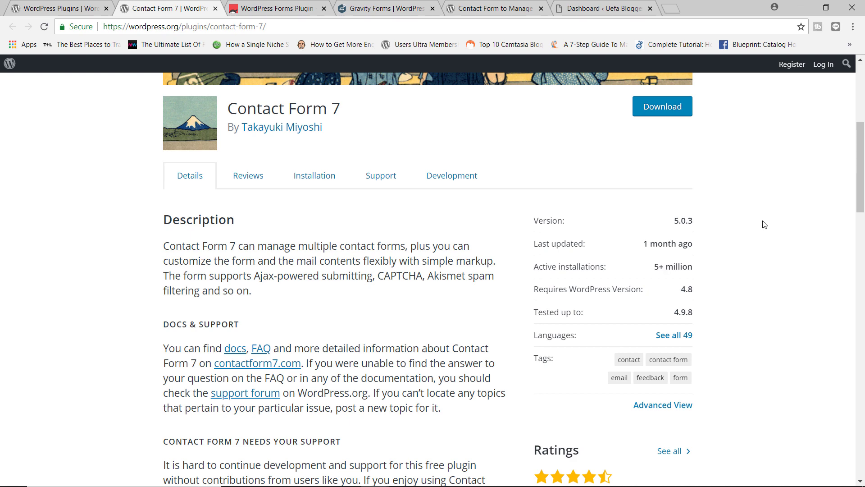
drag(860, 199, 864, 158)
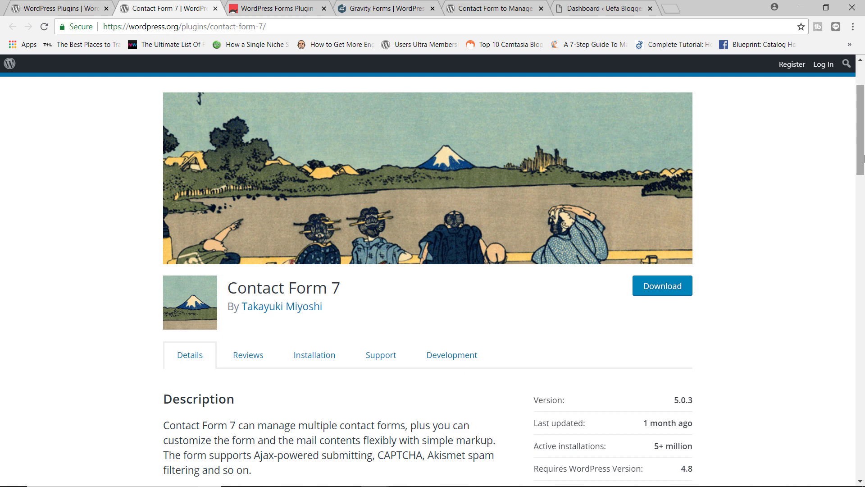
click(280, 13)
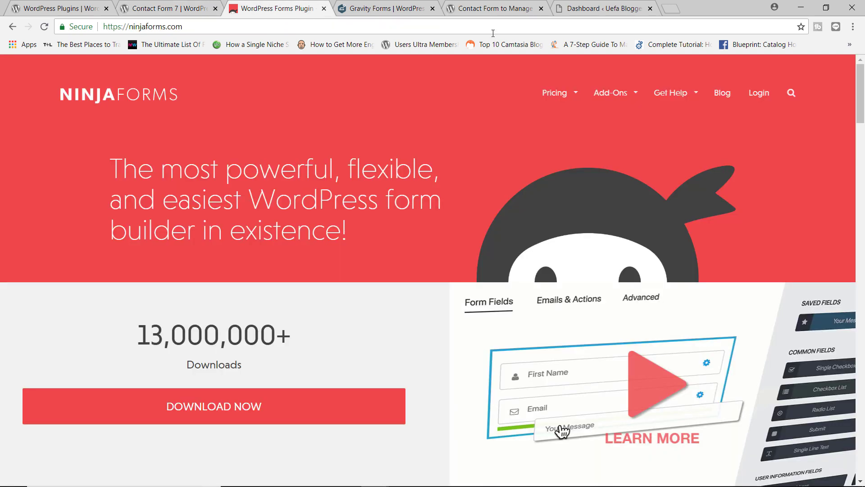
Step: Show the Gravity Forms homepage, scroll down to its $59 Buy offer, and return to the top
click(404, 13)
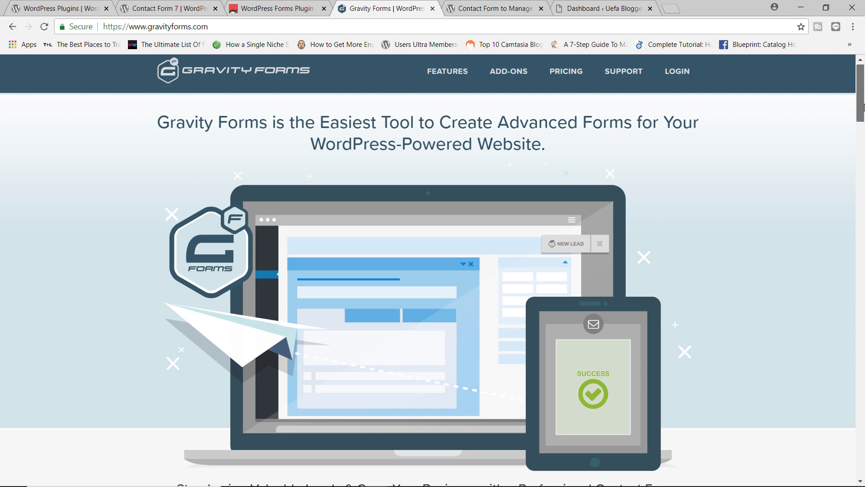
drag(864, 106, 862, 143)
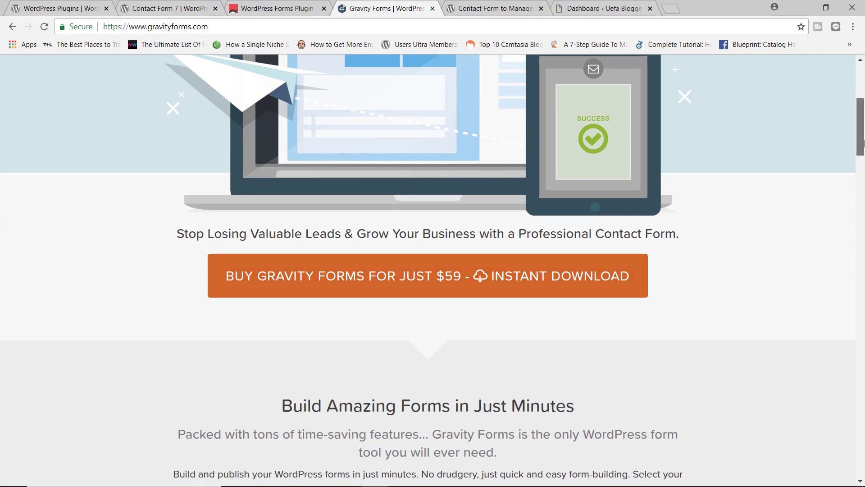
drag(863, 144, 863, 110)
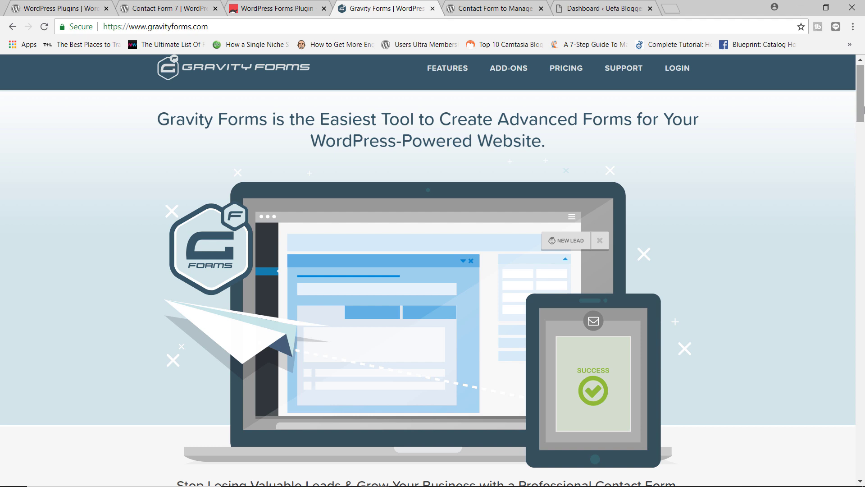
Step: Scroll through the HappyForms plugin page's description and version details
click(479, 8)
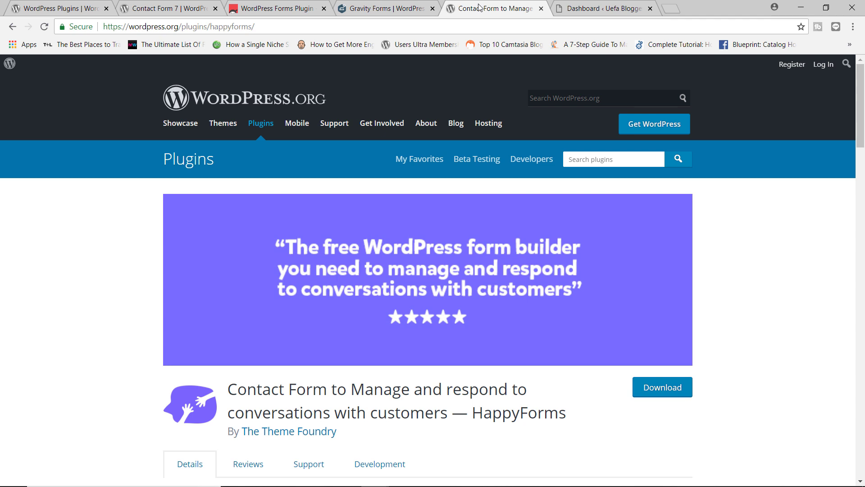
drag(857, 85, 857, 98)
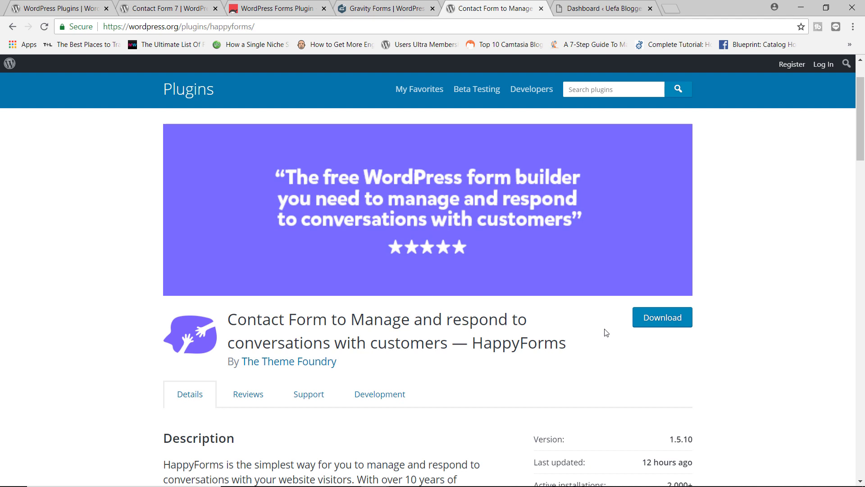
scroll(784, 276, up, 2)
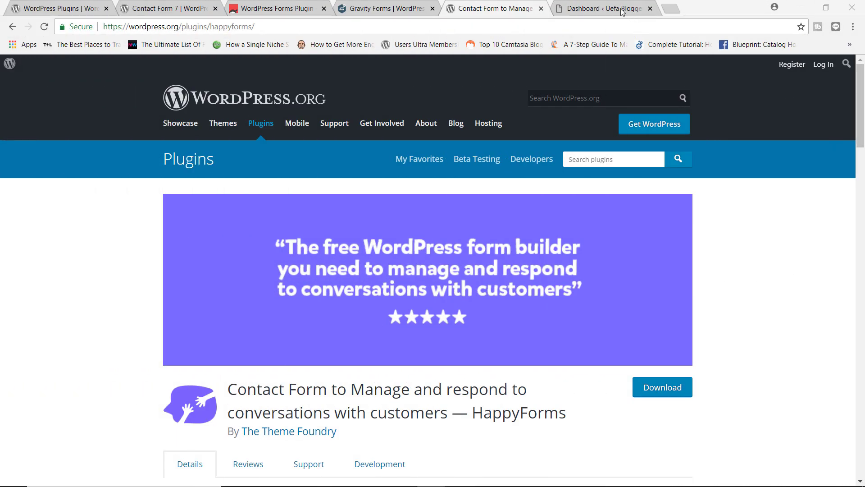
Step: Go to HappyForms > All Forms, peek at the Sample Contact Form, and return to the list
click(604, 8)
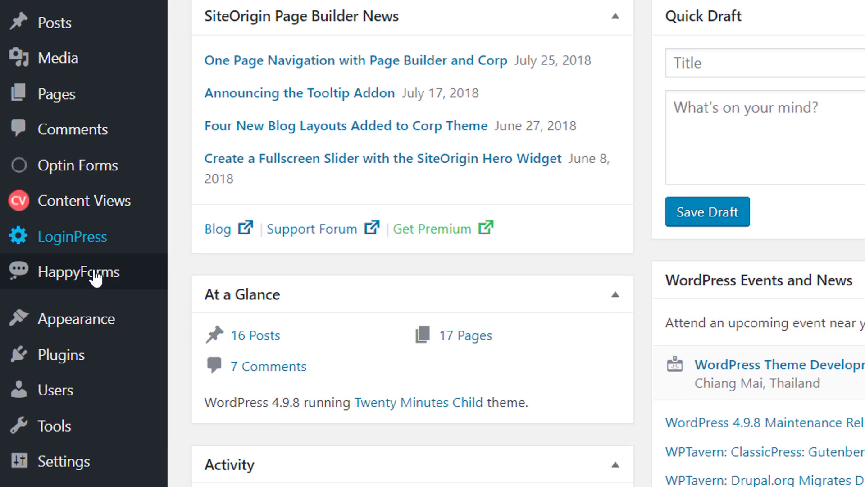
mouse_move(47, 293)
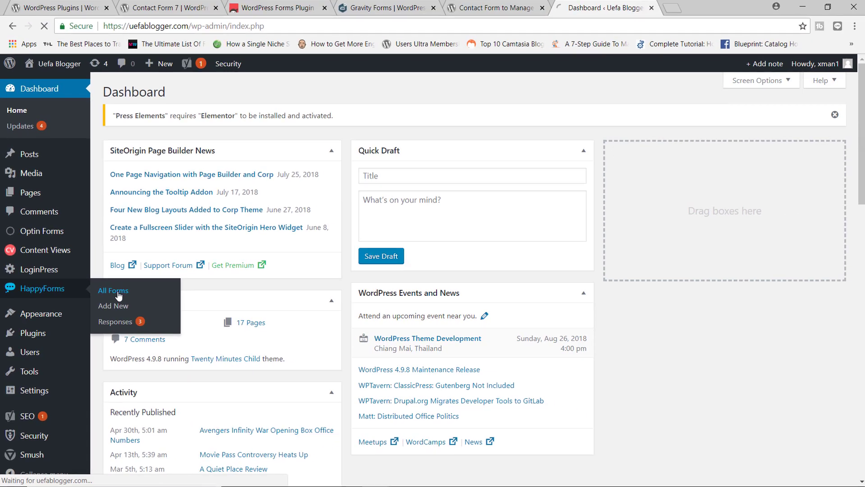
click(222, 274)
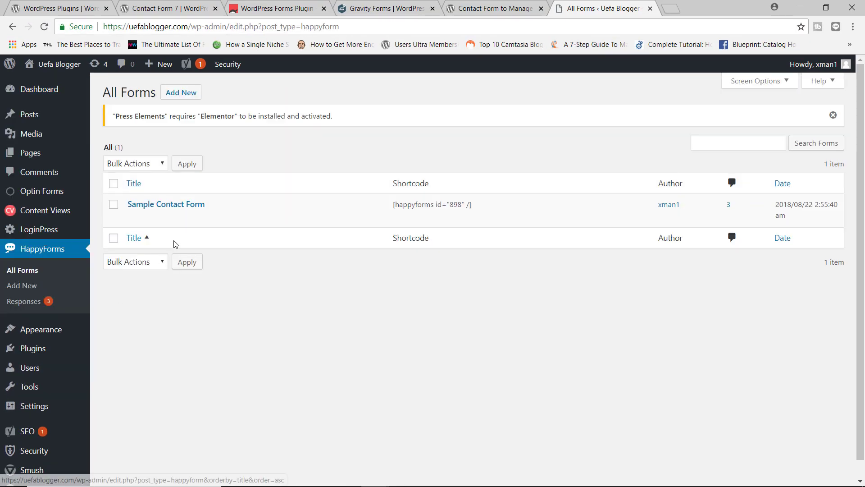
mouse_move(160, 212)
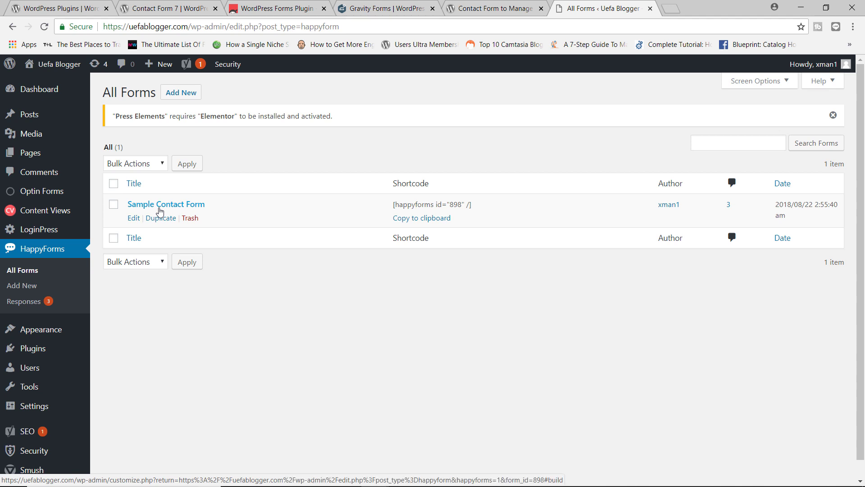
click(171, 209)
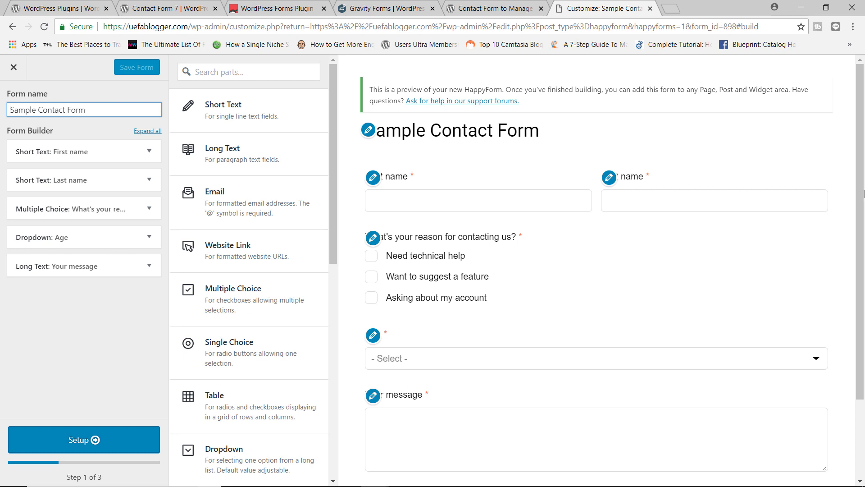
click(852, 276)
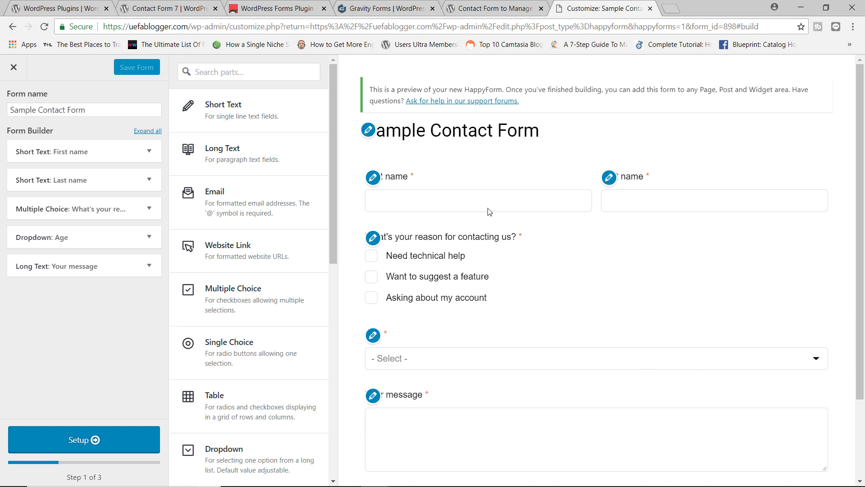
click(14, 69)
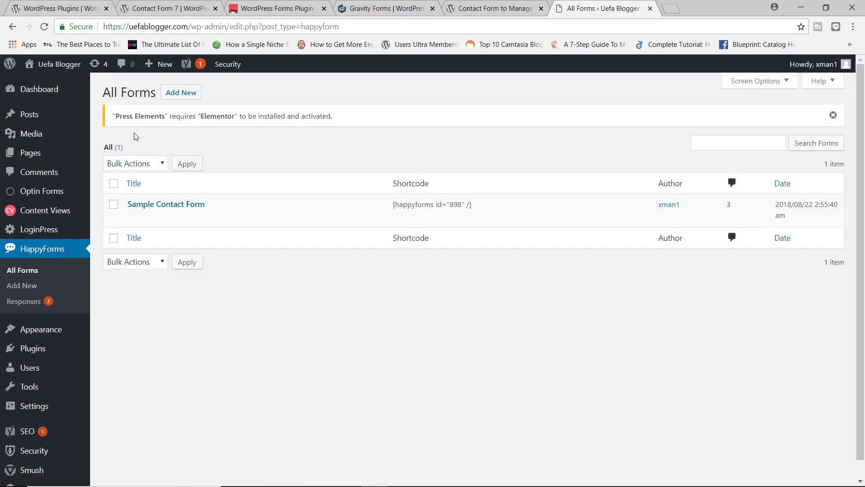
Step: Start a new form named 'Contact Form' and browse the available parts list
click(195, 96)
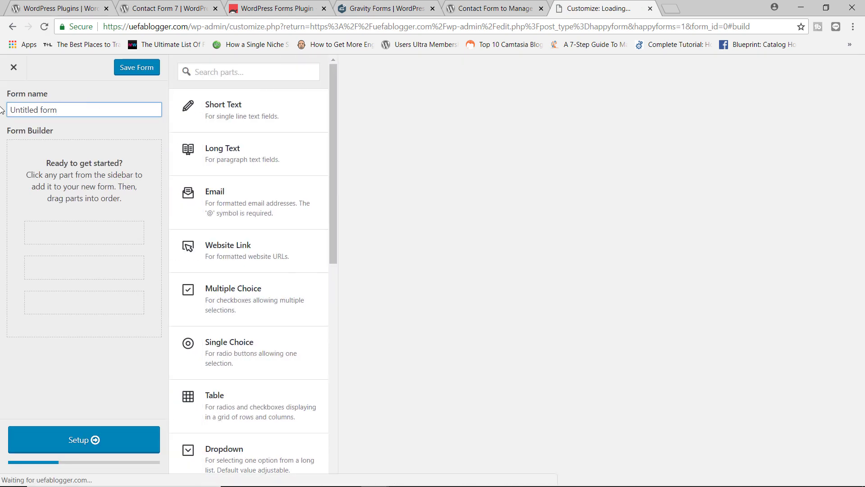
text(Contac)
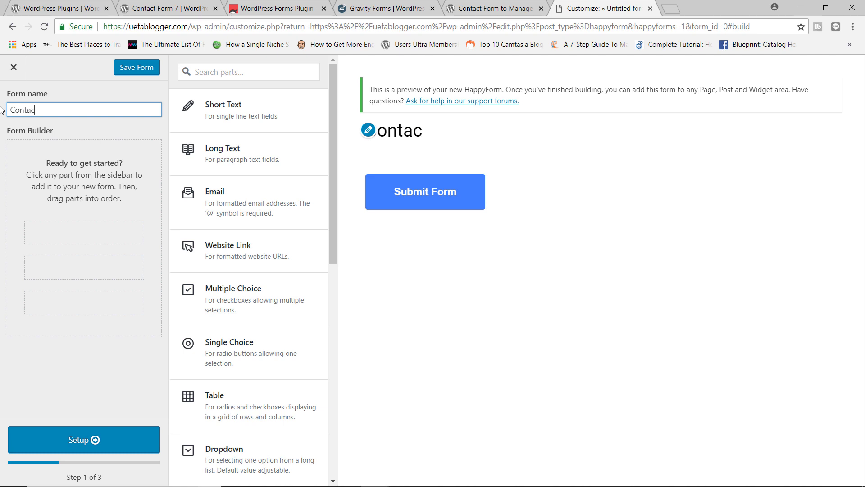
text(t Form)
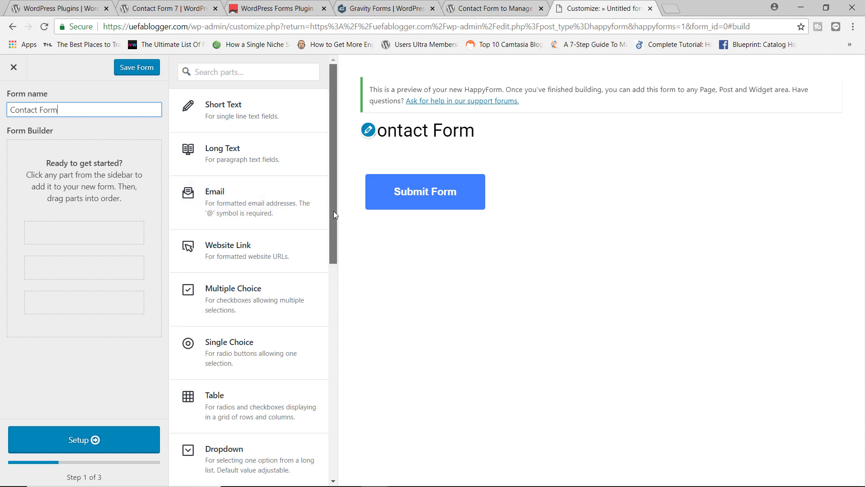
drag(334, 211, 326, 393)
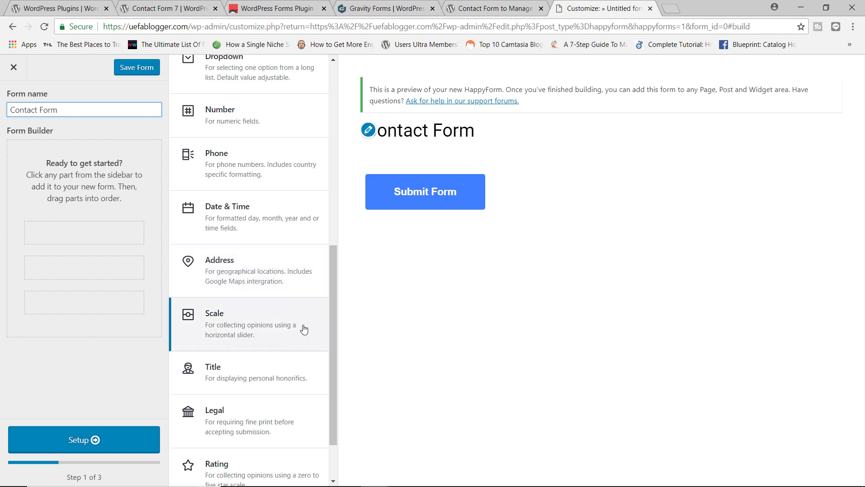
drag(334, 328, 325, 365)
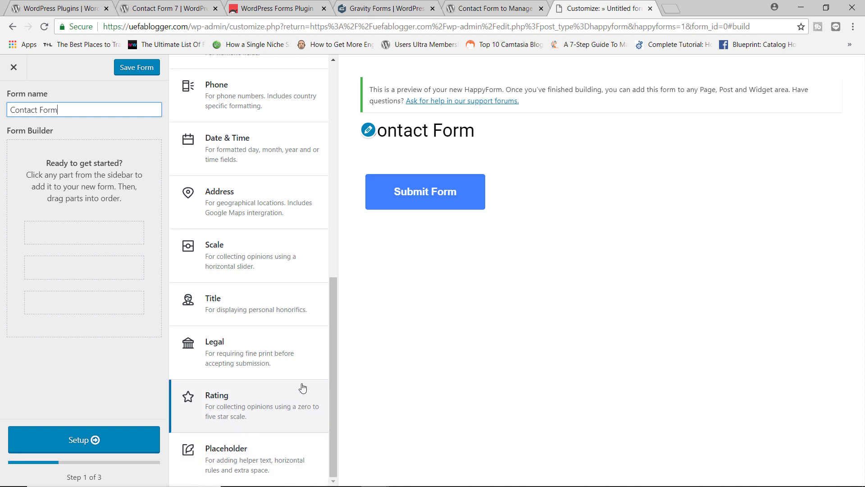
drag(331, 353, 331, 137)
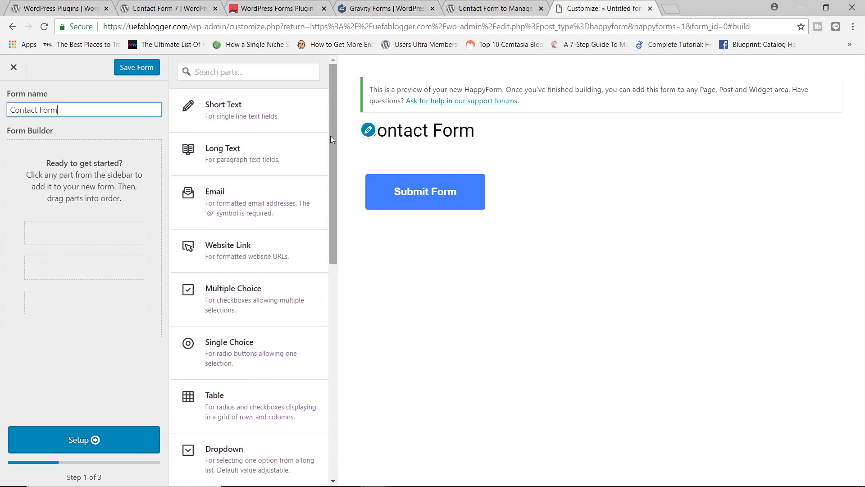
Step: Add a half-width Short Text field titled 'First Name' with its title above
click(256, 113)
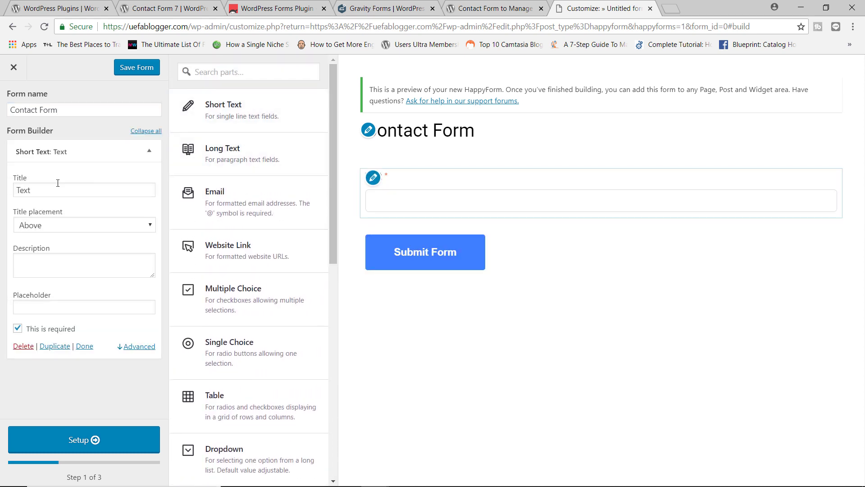
drag(34, 190, 1, 196)
text(First)
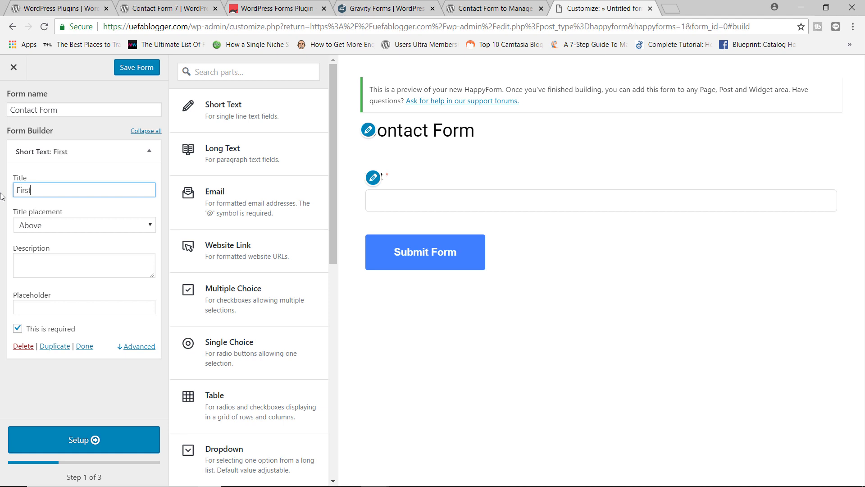
text( Name)
click(48, 225)
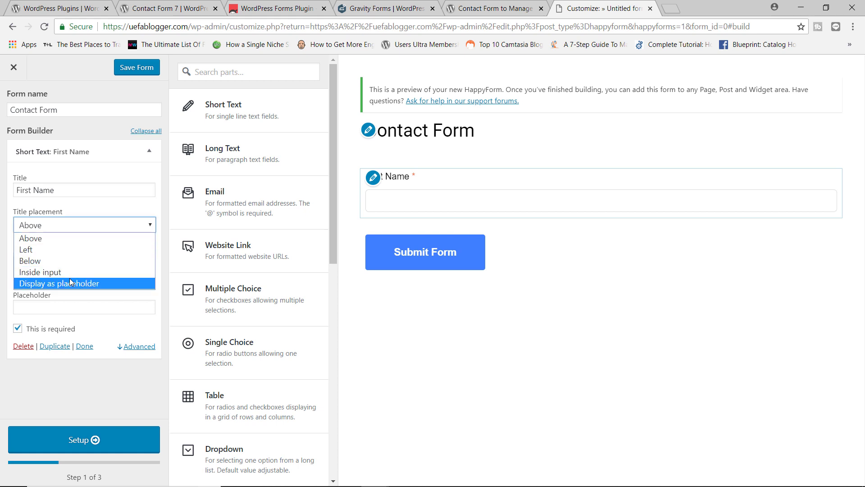
click(115, 209)
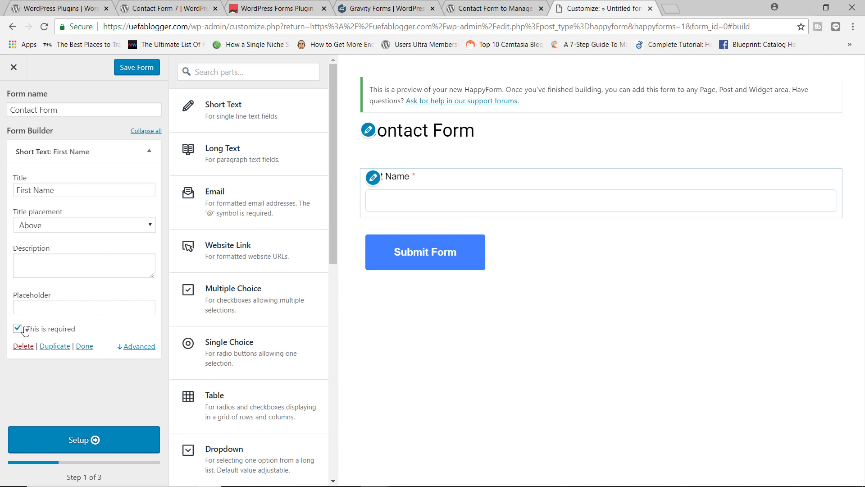
click(138, 347)
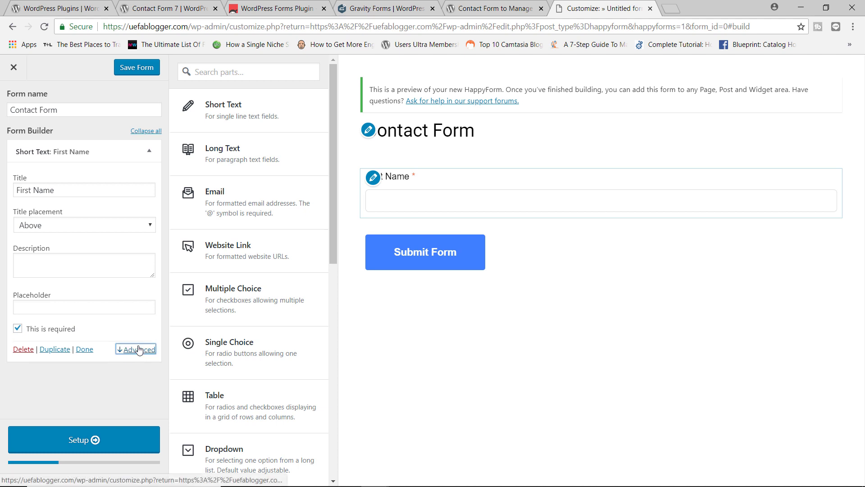
drag(163, 331, 161, 360)
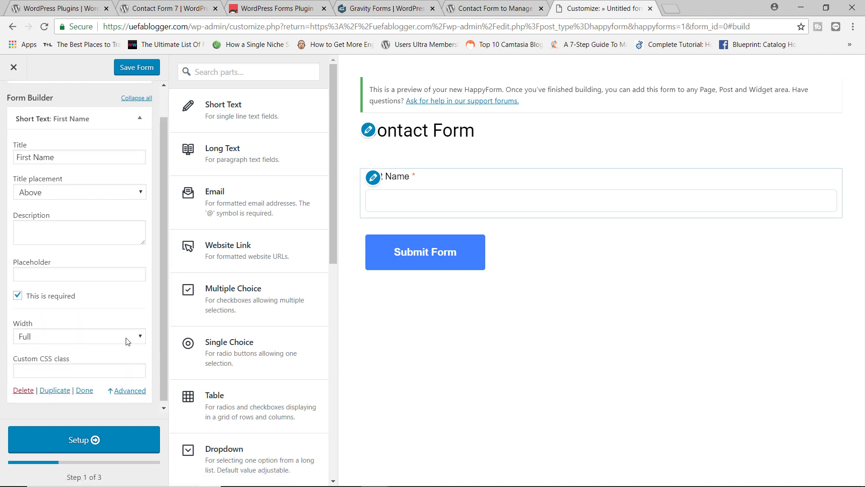
click(127, 341)
click(56, 360)
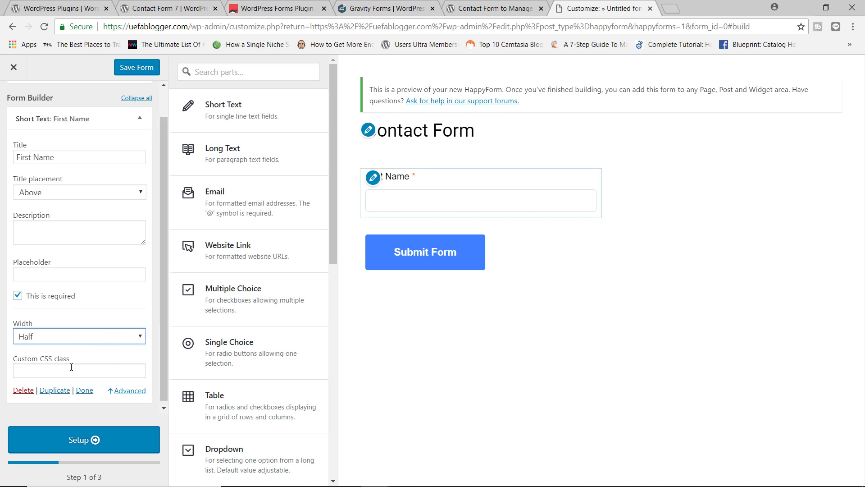
click(84, 391)
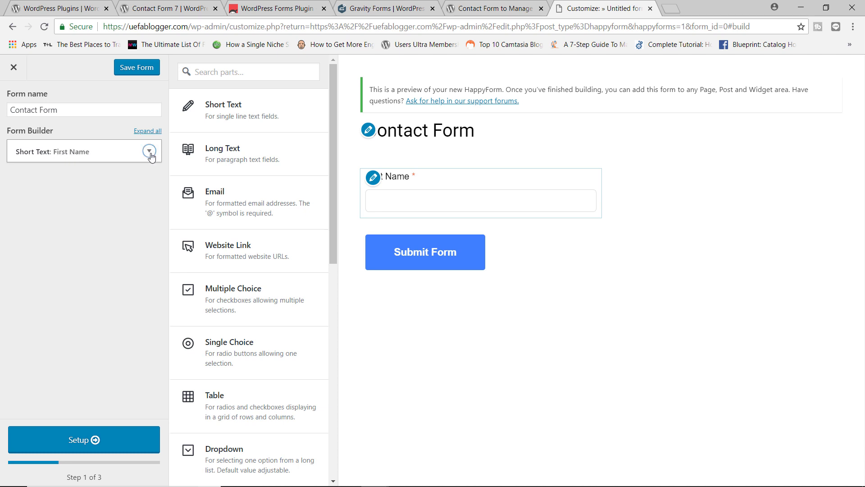
Step: Duplicate the First Name field into a matching 'Last Name' field
click(148, 153)
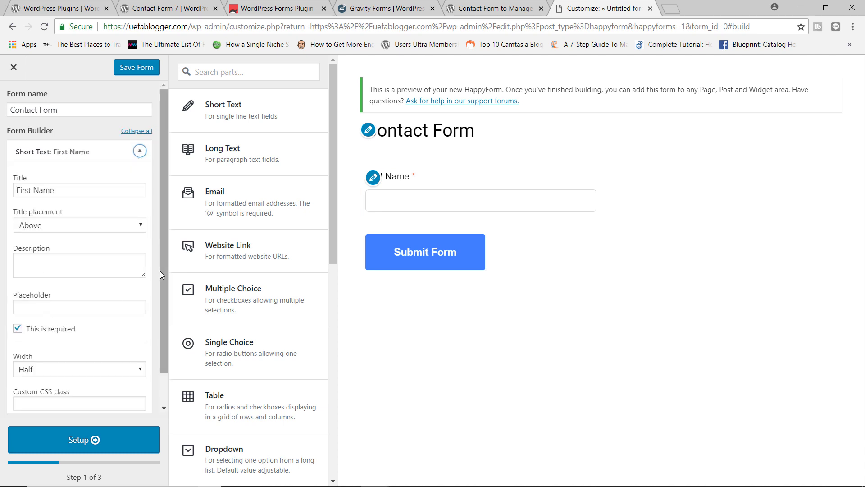
drag(161, 272, 162, 320)
click(54, 386)
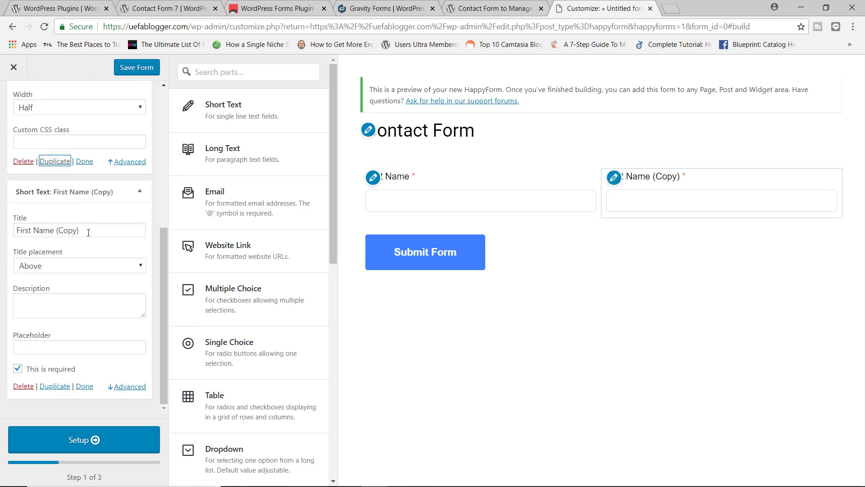
drag(34, 233, 2, 243)
key(BackSpace)
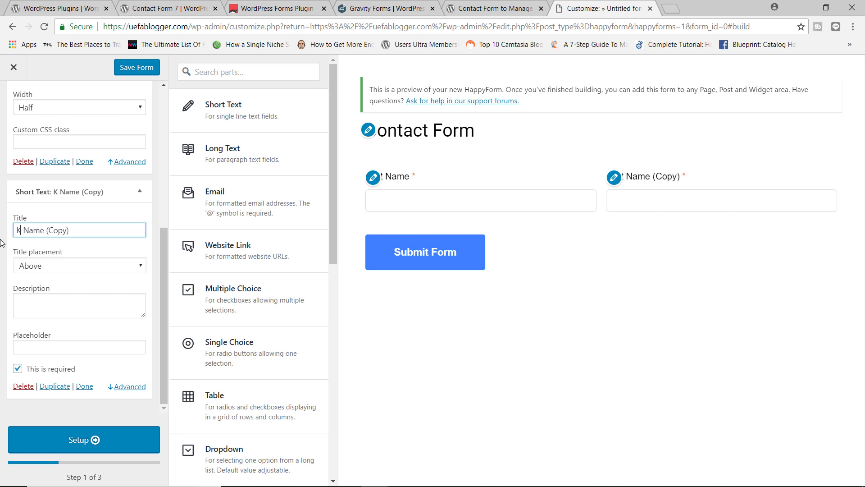
text(Last)
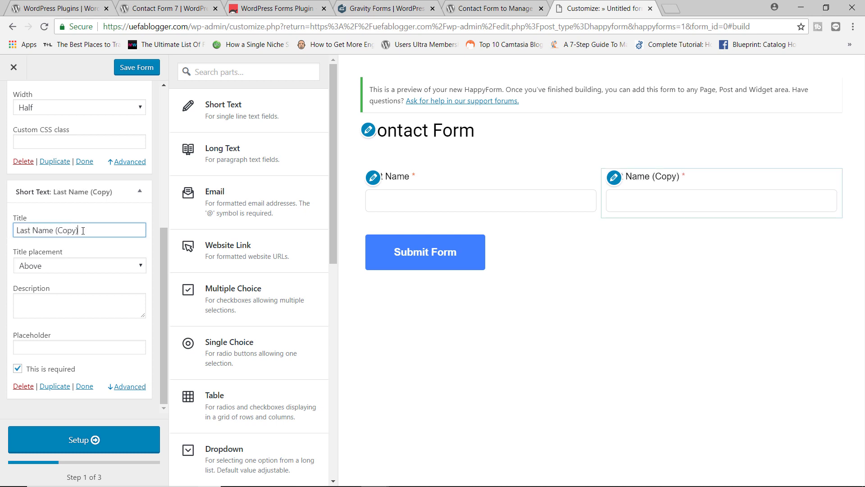
key(BackSpace)
key(BackSpace)
key(BackSpace)
key(BackSpace)
key(BackSpace)
click(84, 387)
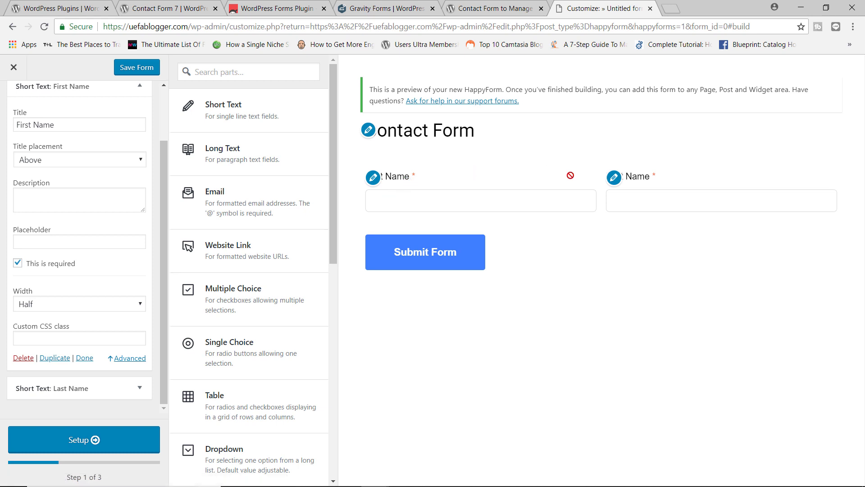
Step: Add a half-width Email field
click(250, 212)
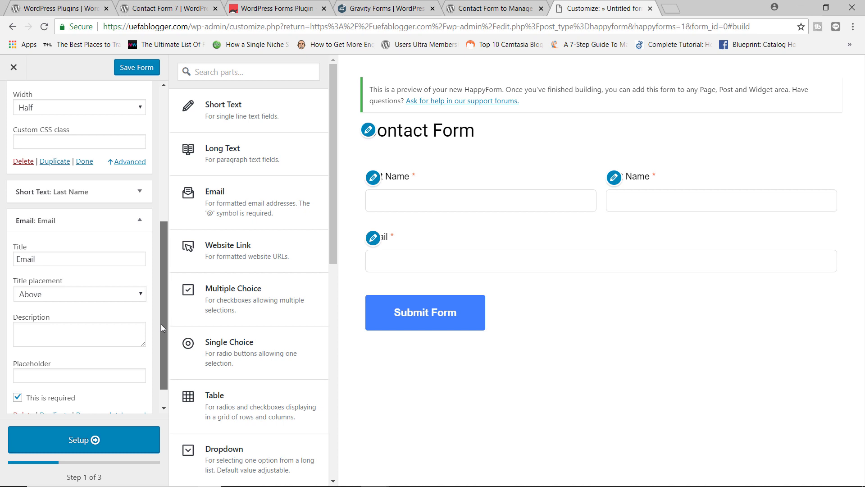
scroll(161, 324, down, 1)
click(118, 388)
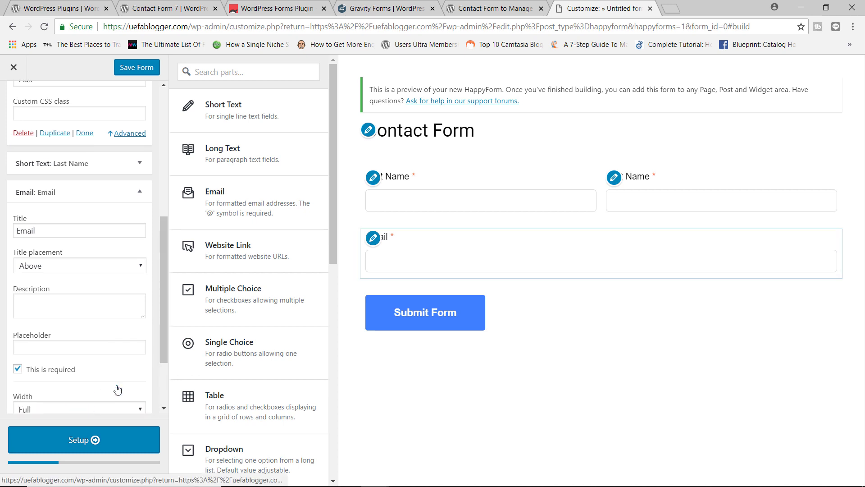
scroll(121, 353, down, 2)
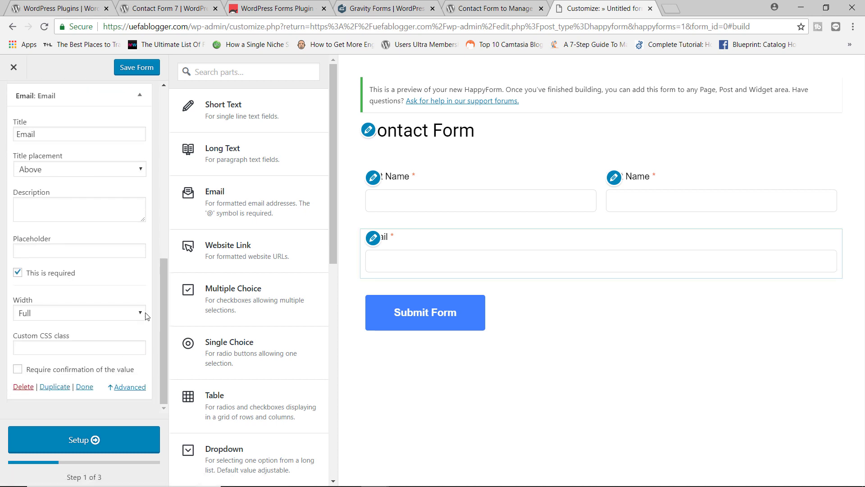
click(135, 313)
click(70, 336)
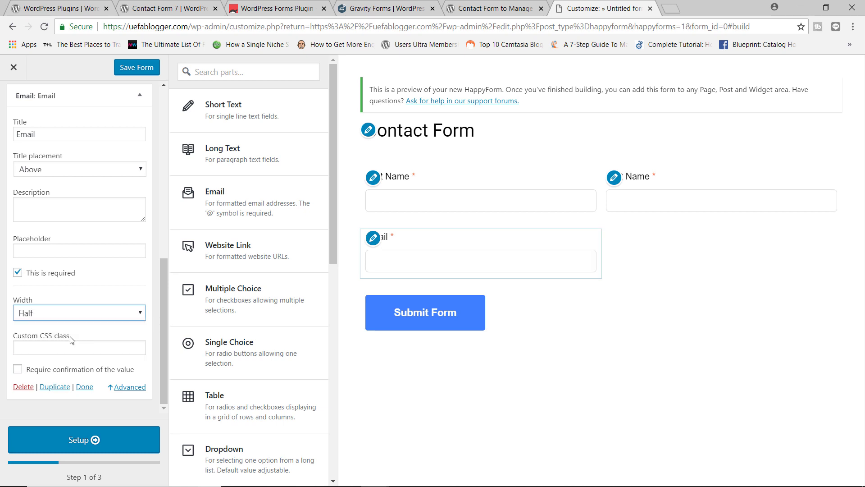
click(84, 387)
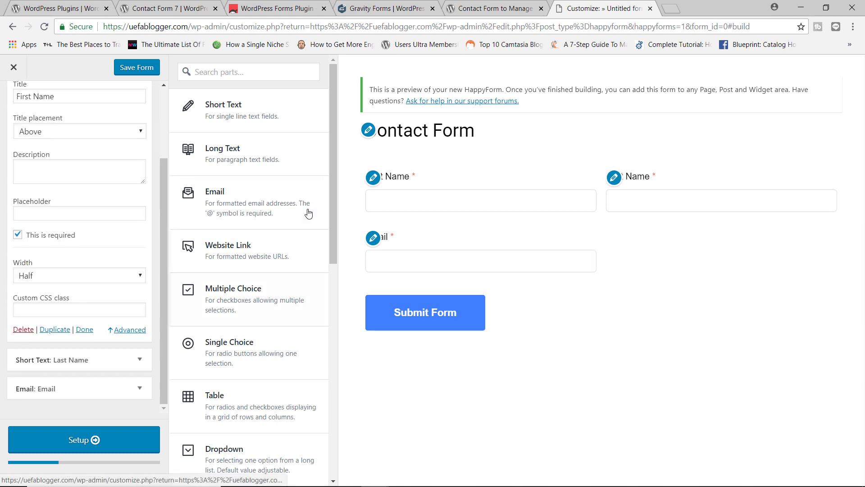
Step: Add a half-width Phone field in international format, defaulting to United States
drag(336, 222, 333, 331)
click(272, 325)
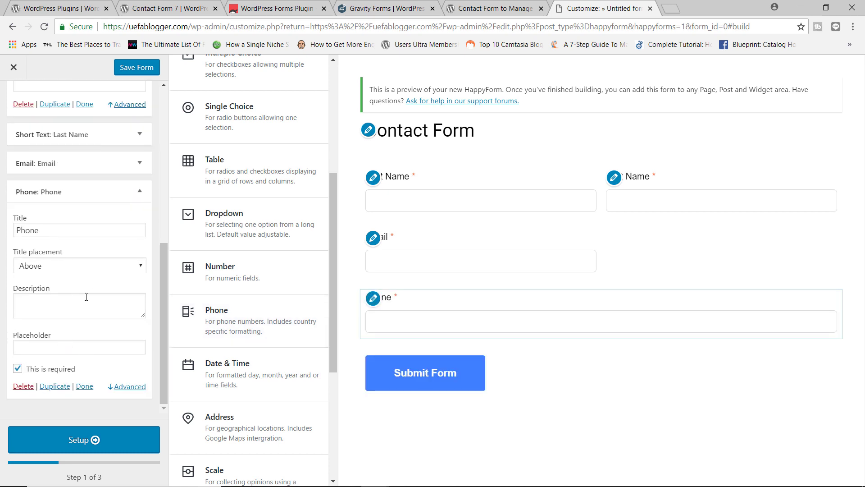
click(129, 386)
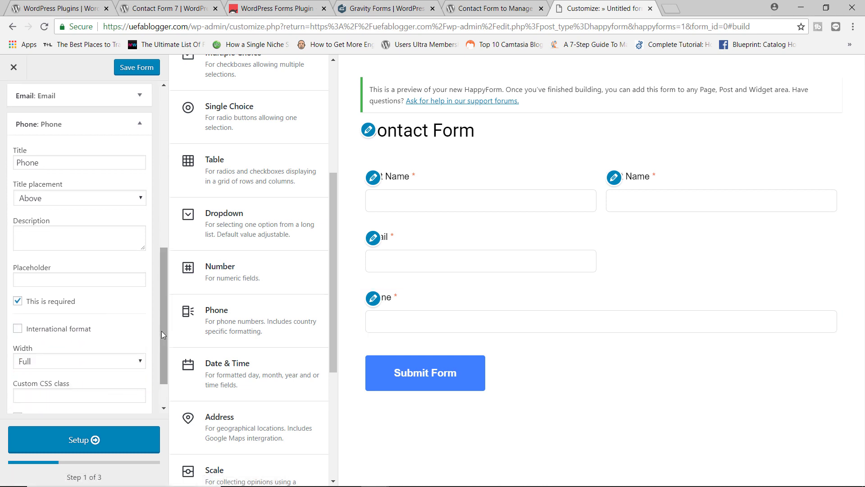
drag(162, 331, 158, 364)
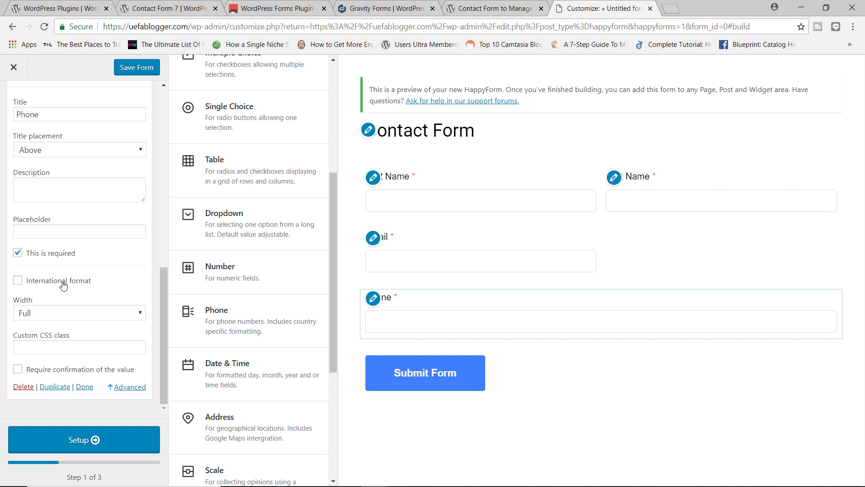
click(63, 285)
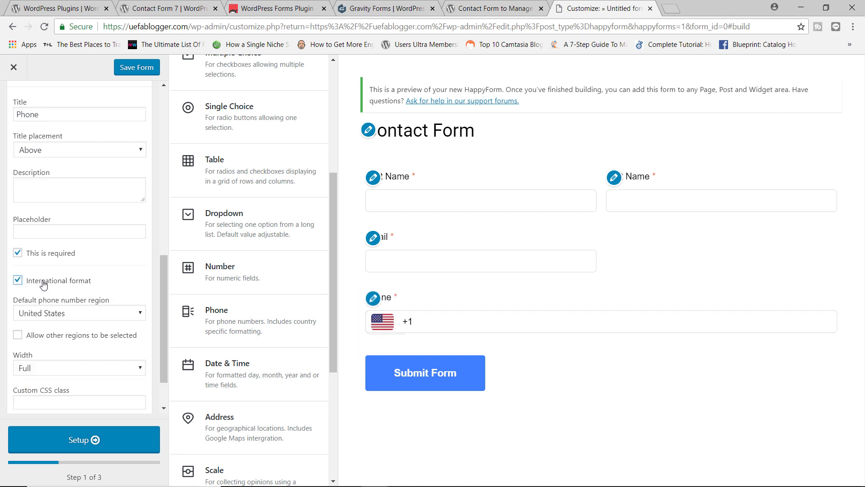
click(65, 316)
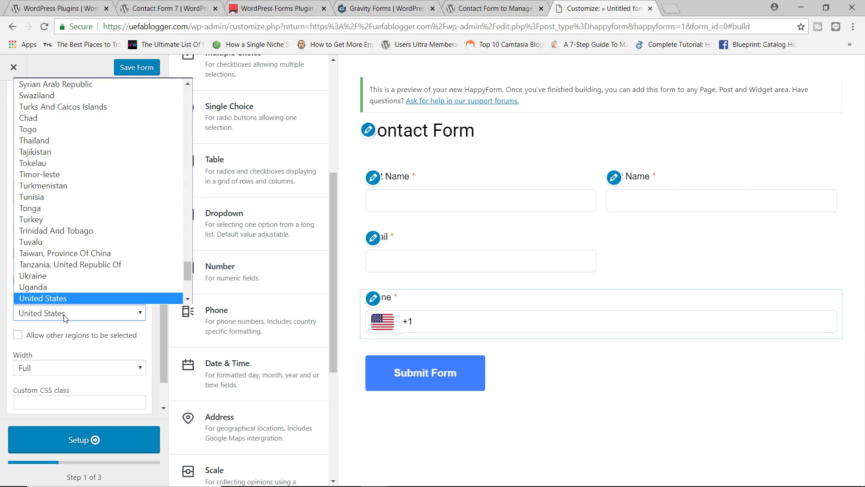
click(12, 260)
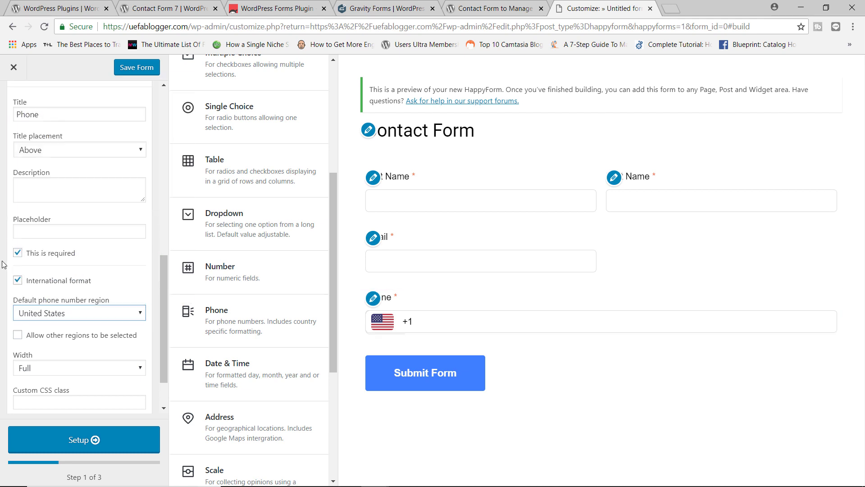
click(91, 371)
click(63, 391)
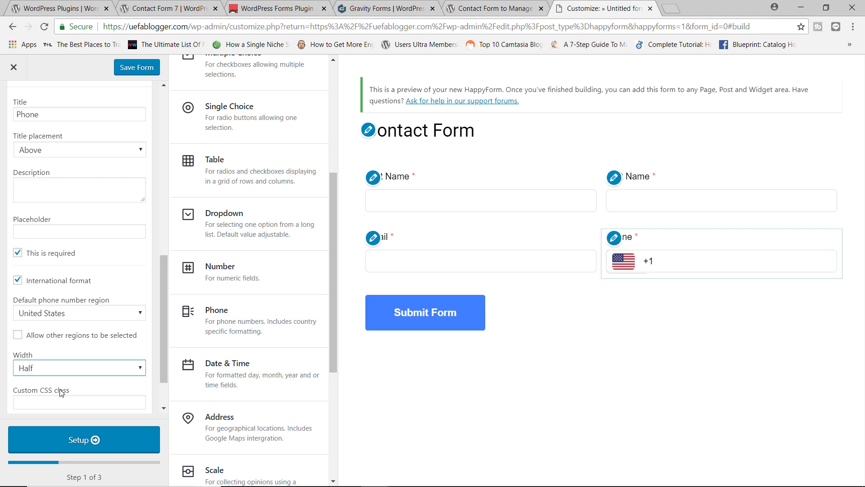
drag(166, 270, 164, 312)
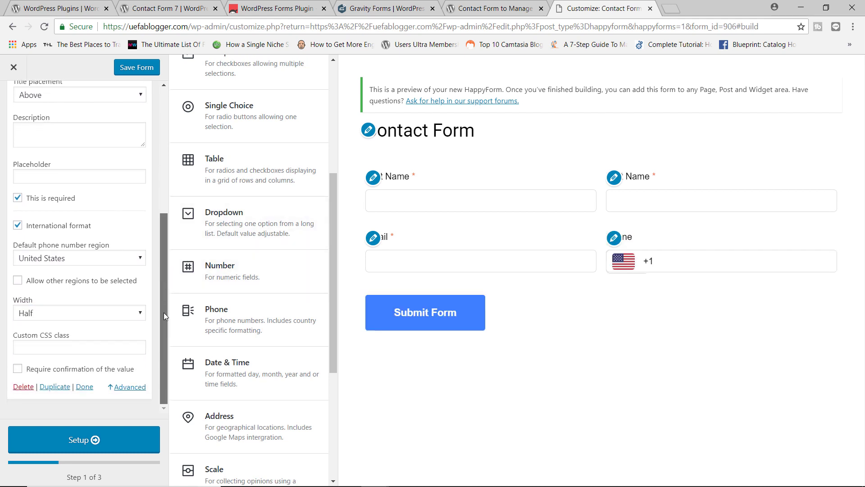
click(85, 388)
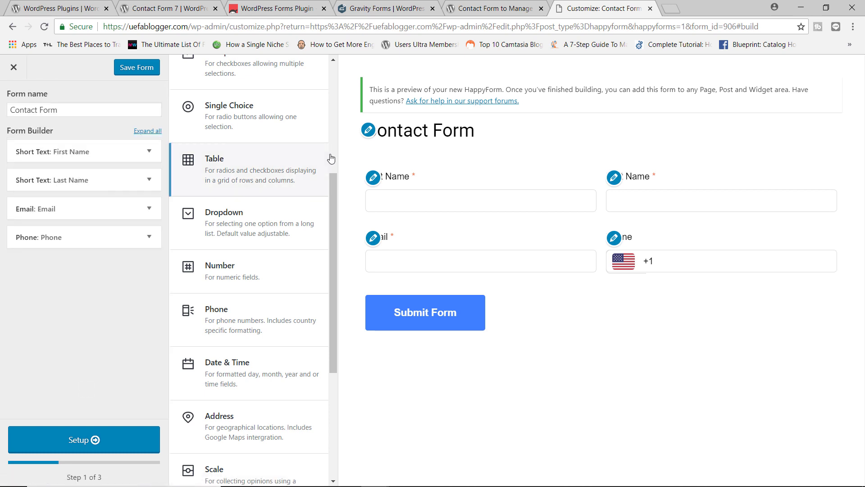
Step: Add a Long Text field titled 'Your Message', then scroll the parts list down to Rating
drag(334, 202, 333, 100)
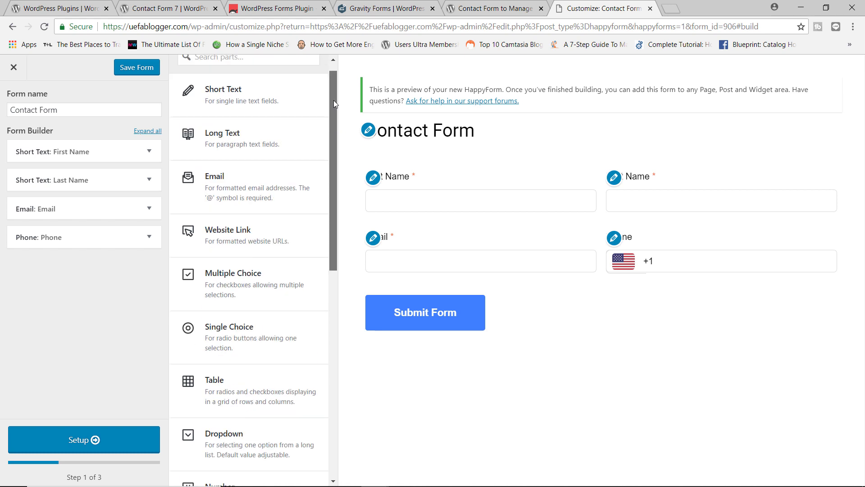
click(231, 137)
double_click(40, 304)
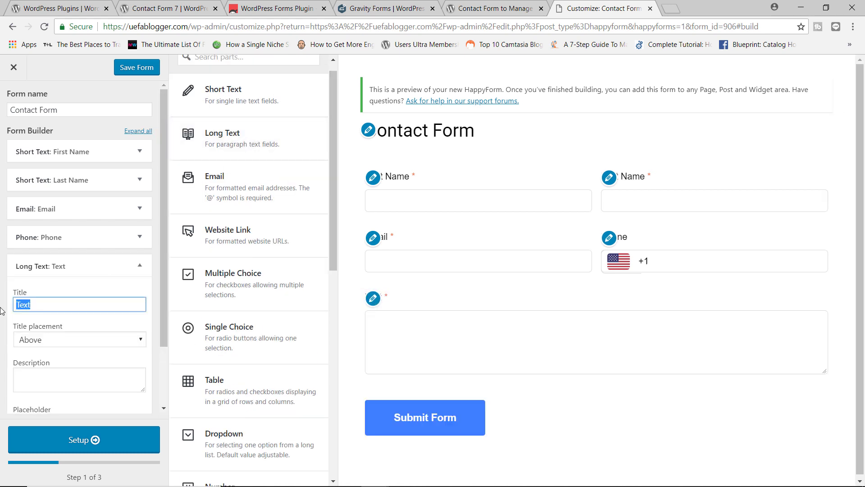
text(Your Message)
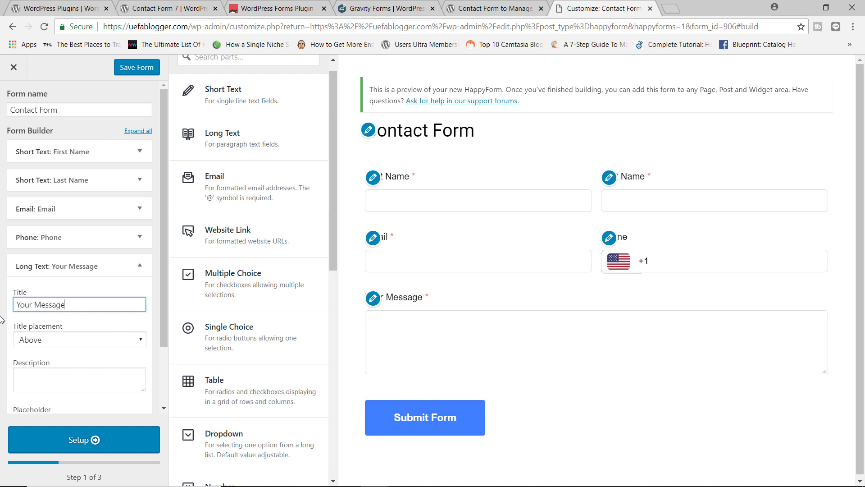
drag(164, 299, 161, 346)
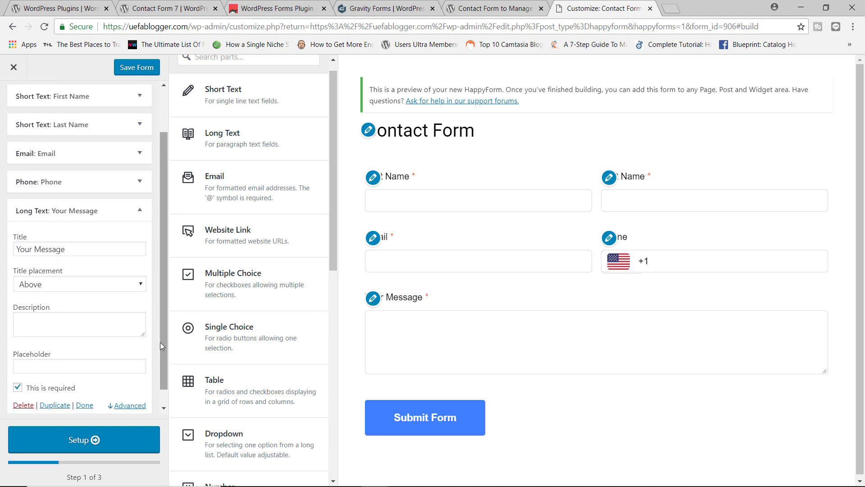
click(84, 407)
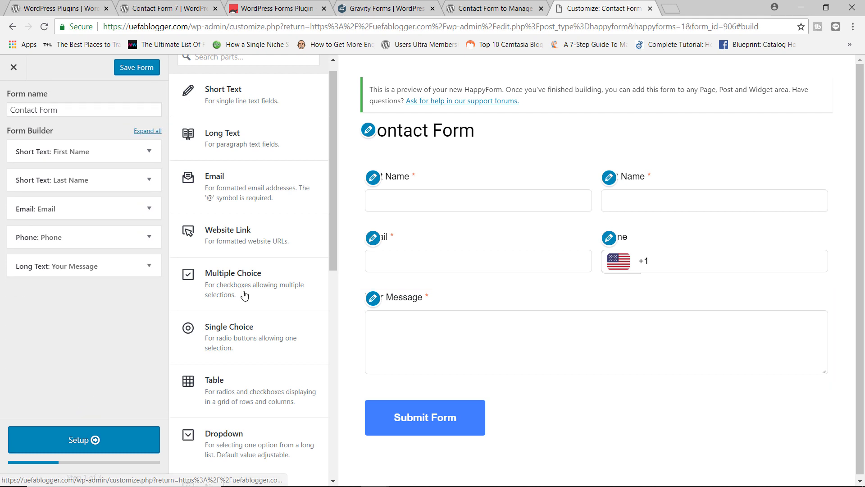
drag(334, 249, 317, 443)
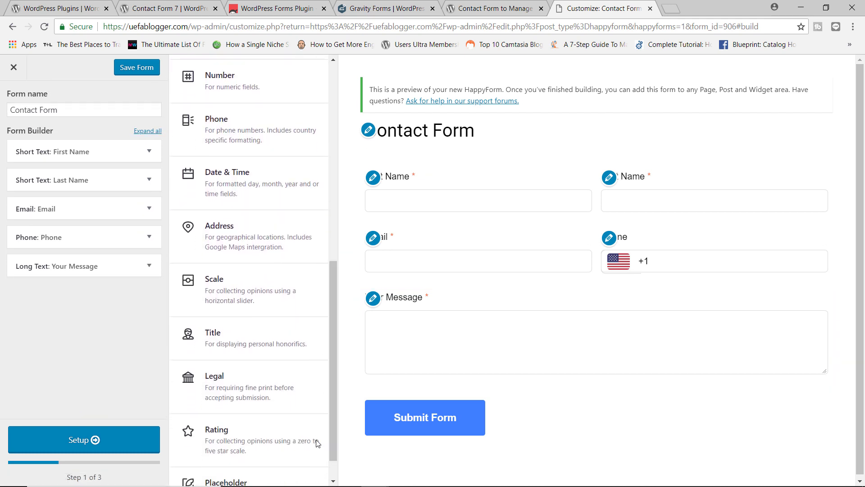
Step: Add a five-star Rating field titled 'How easy was it to use this form?'
click(229, 442)
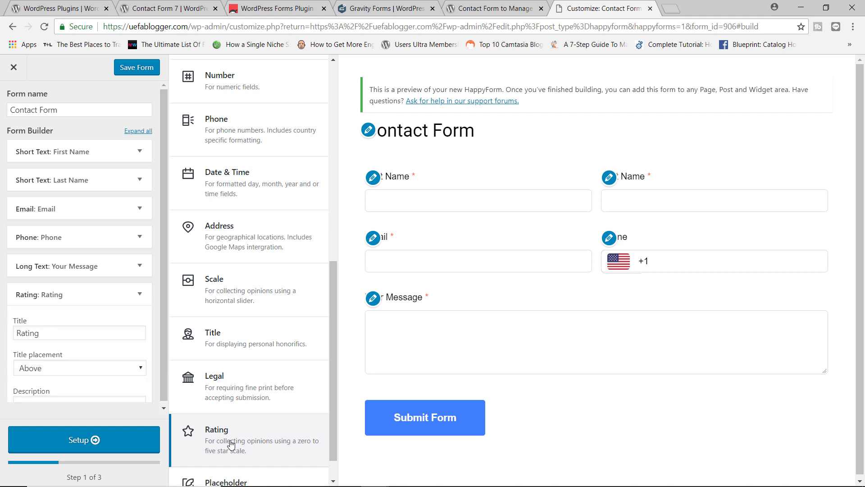
click(71, 329)
key(BackSpace)
key(BackSpace)
key(BackSpace)
key(BackSpace)
key(BackSpace)
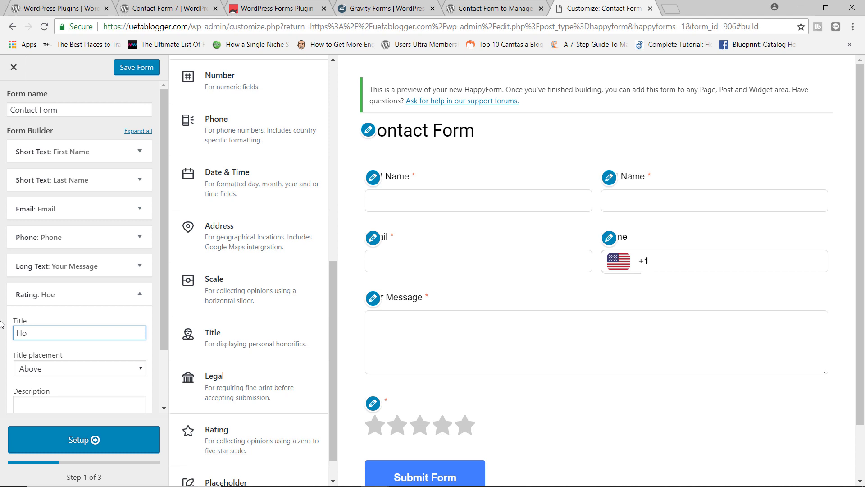
text(w an)
key(BackSpace)
key(BackSpace)
text(easy was it to)
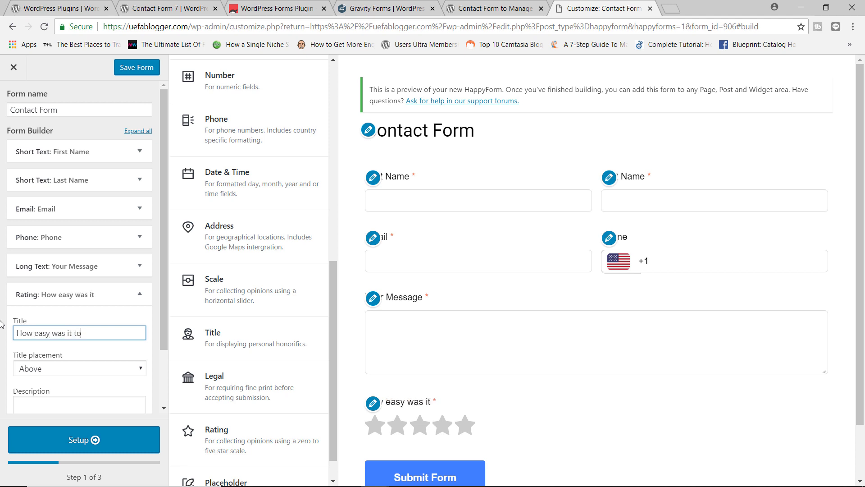
text( use this fo)
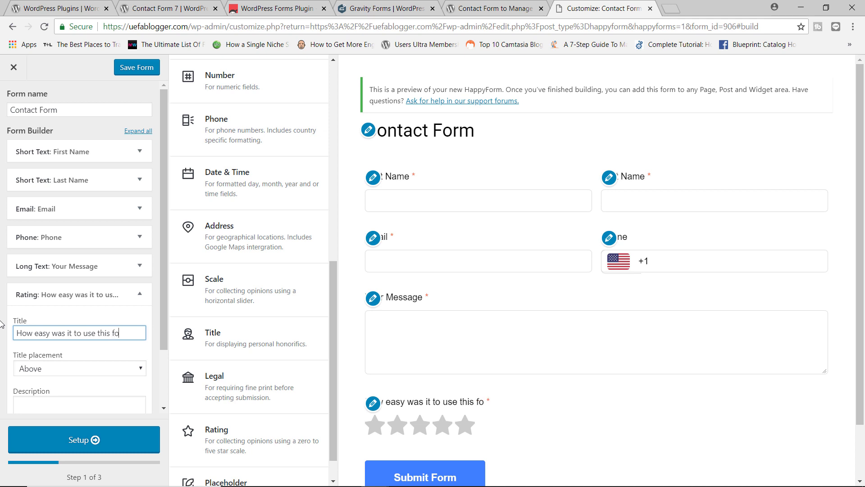
text(rm?)
drag(166, 300, 160, 359)
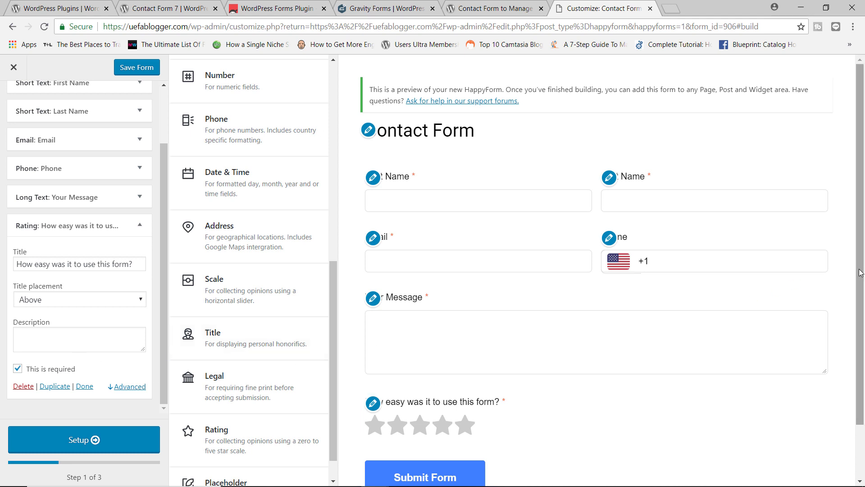
drag(861, 273, 861, 284)
click(87, 387)
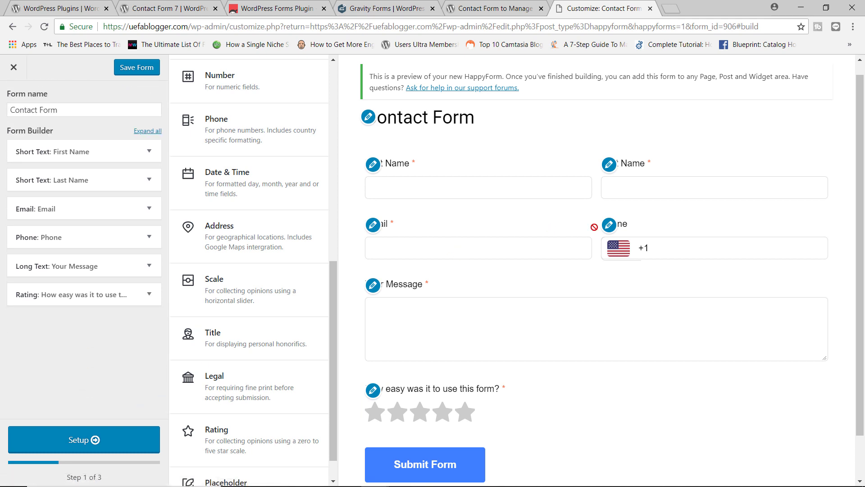
Step: In Setup, make the confirmation message end 'we'll be in touch shortly.' and review the alert settings
click(86, 440)
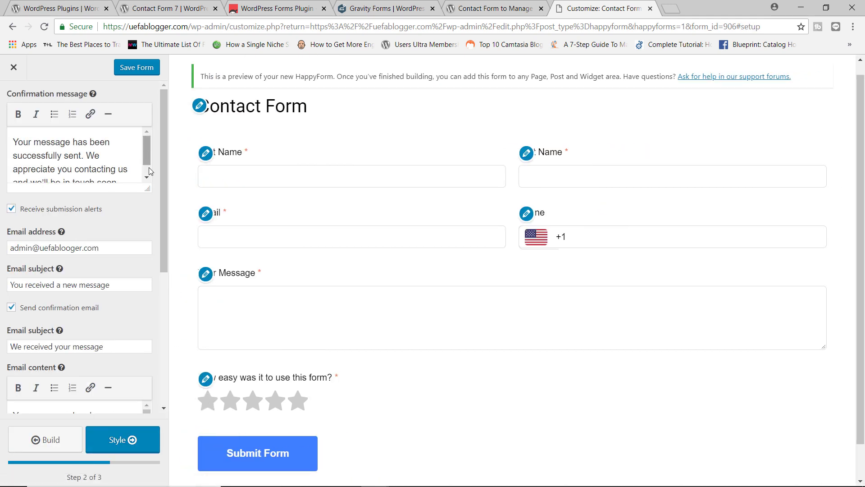
drag(148, 188, 148, 228)
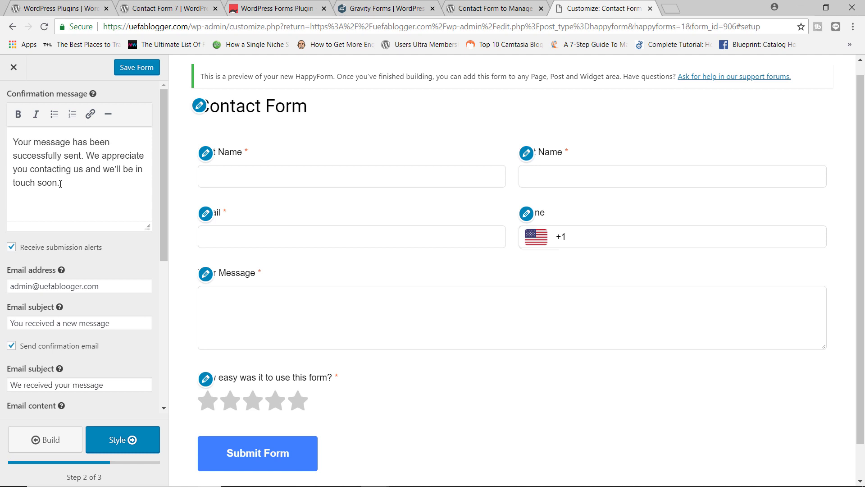
drag(60, 184, 44, 184)
text(hortly)
drag(100, 286, 16, 287)
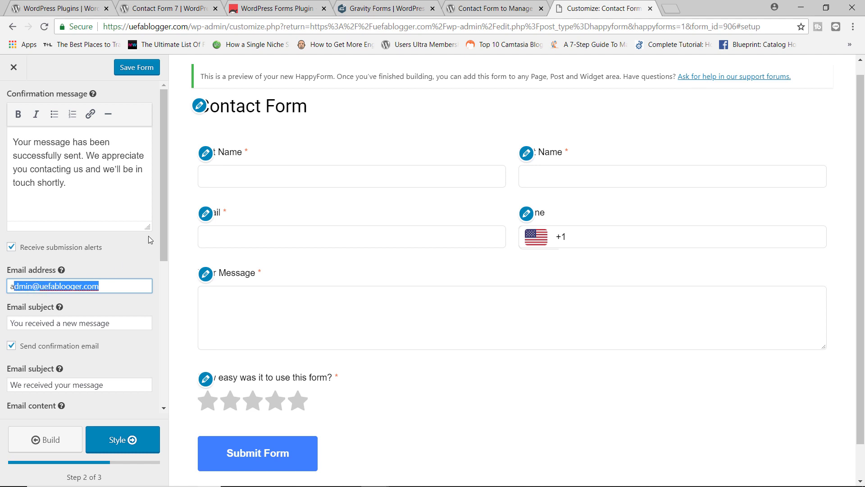
drag(164, 233, 161, 291)
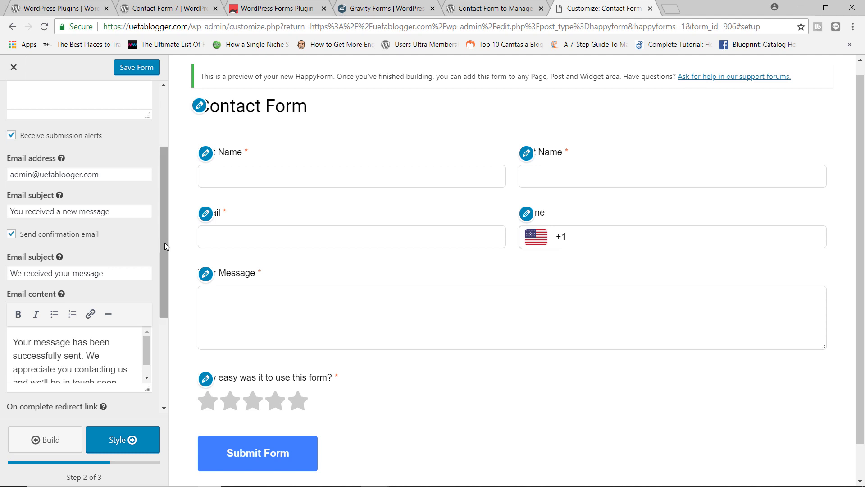
drag(165, 246, 163, 275)
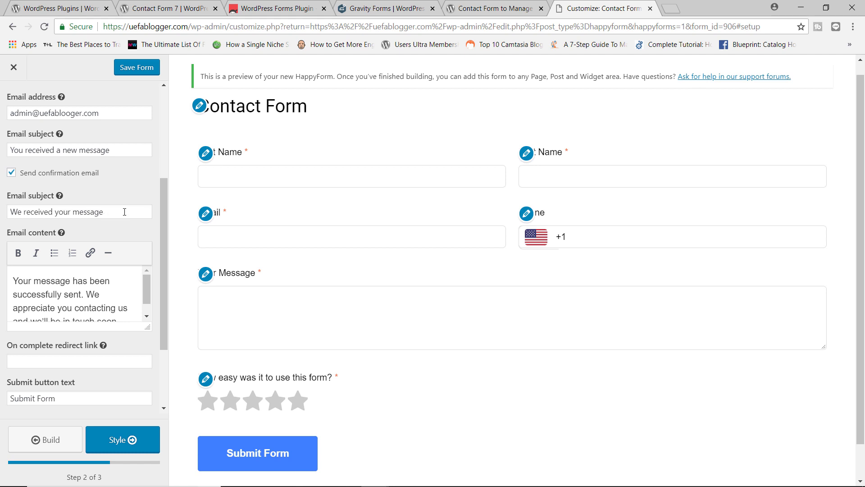
drag(124, 212, 26, 211)
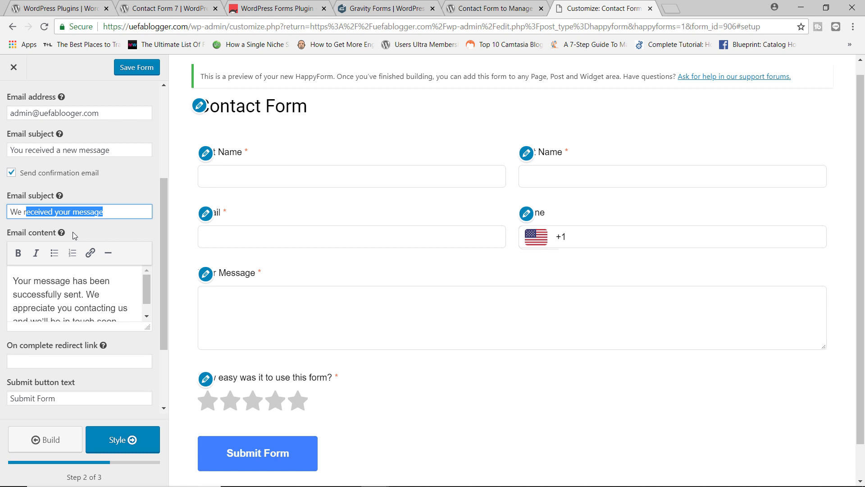
drag(164, 273, 164, 315)
drag(150, 241, 148, 280)
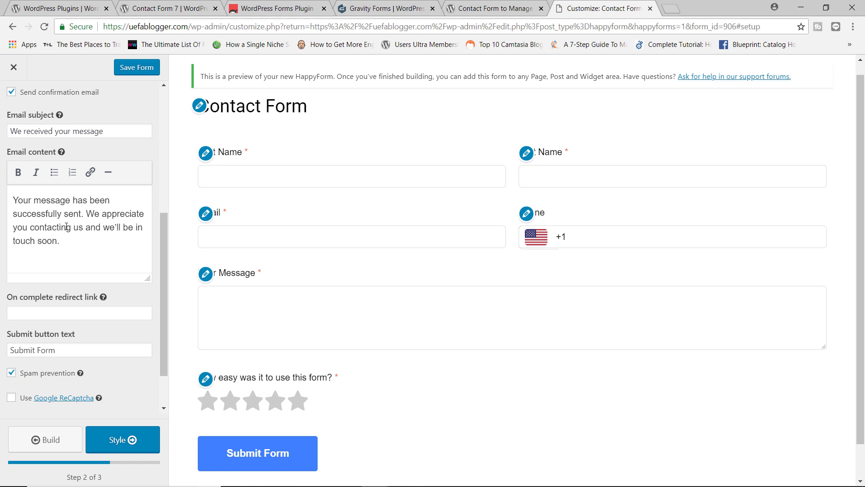
click(58, 310)
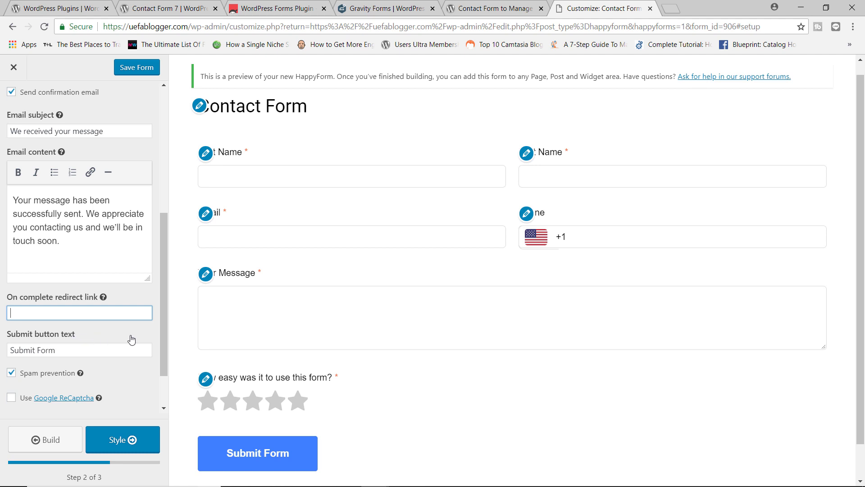
drag(165, 332, 159, 372)
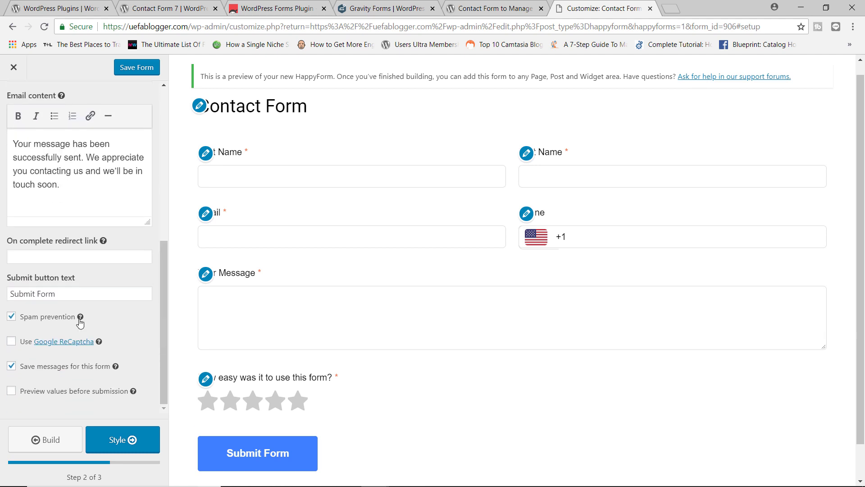
mouse_move(81, 320)
click(14, 342)
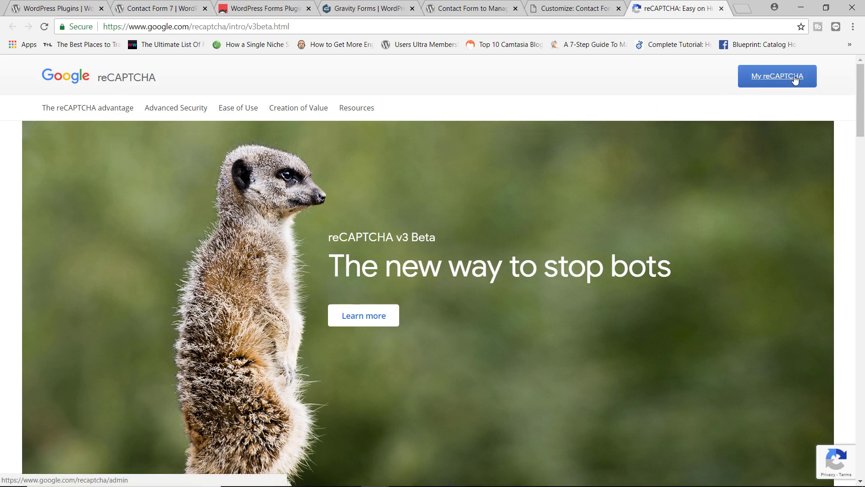
click(722, 8)
click(11, 341)
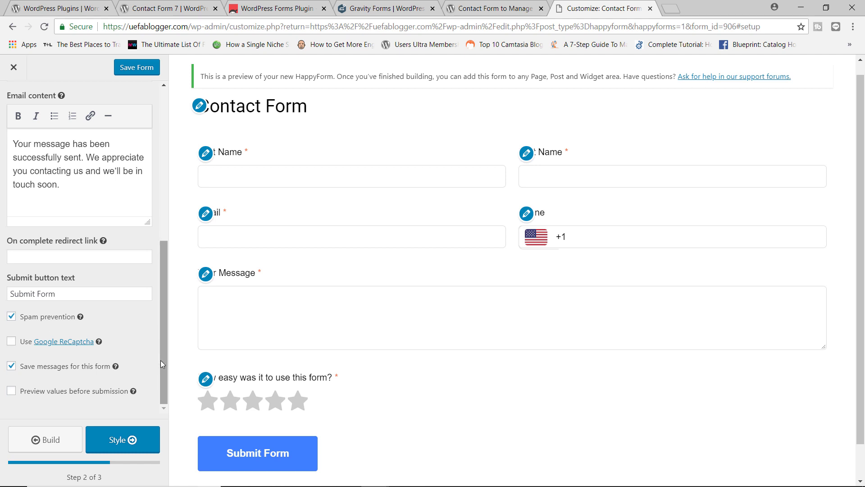
Step: In Style > General, keep form width 100 and left-to-right direction, and turn on Bold
click(124, 440)
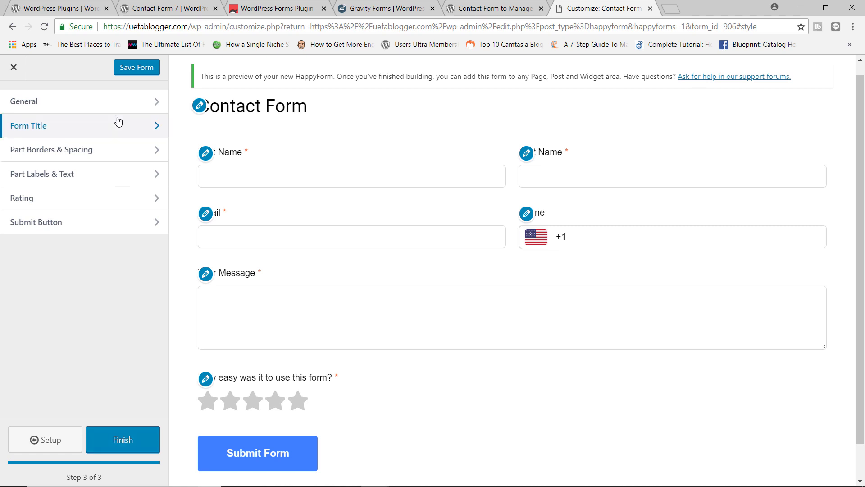
click(126, 94)
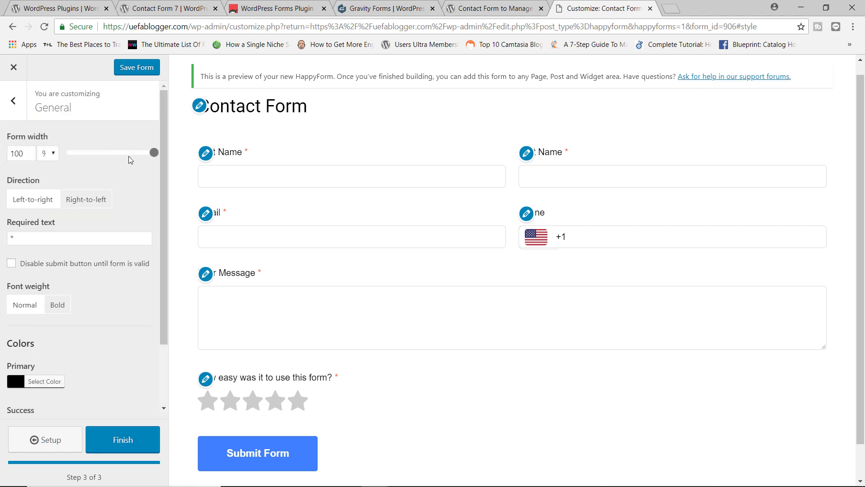
drag(152, 155, 128, 154)
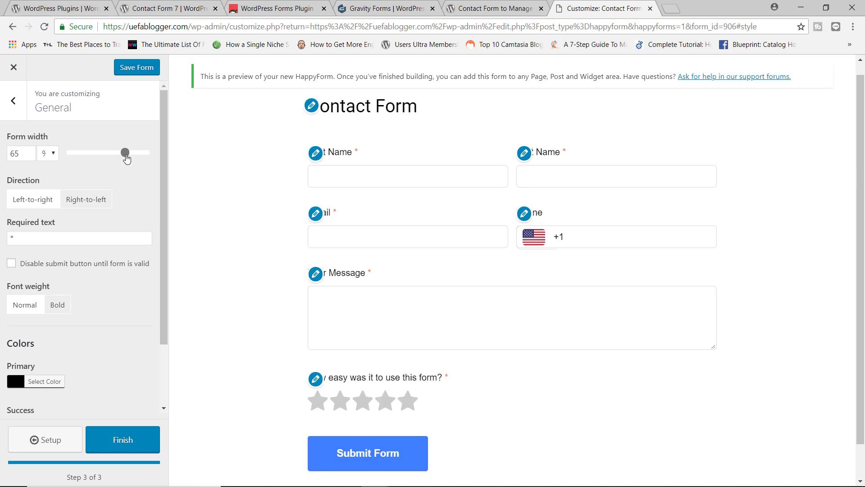
drag(130, 159, 163, 155)
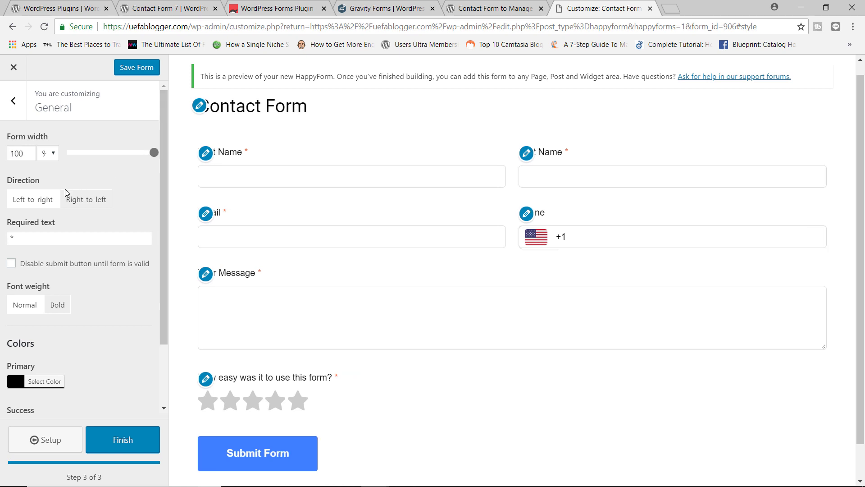
click(86, 200)
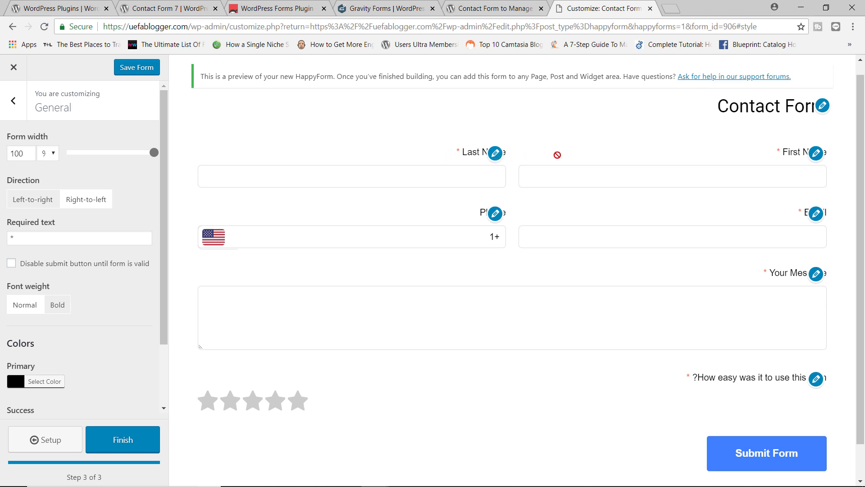
click(36, 200)
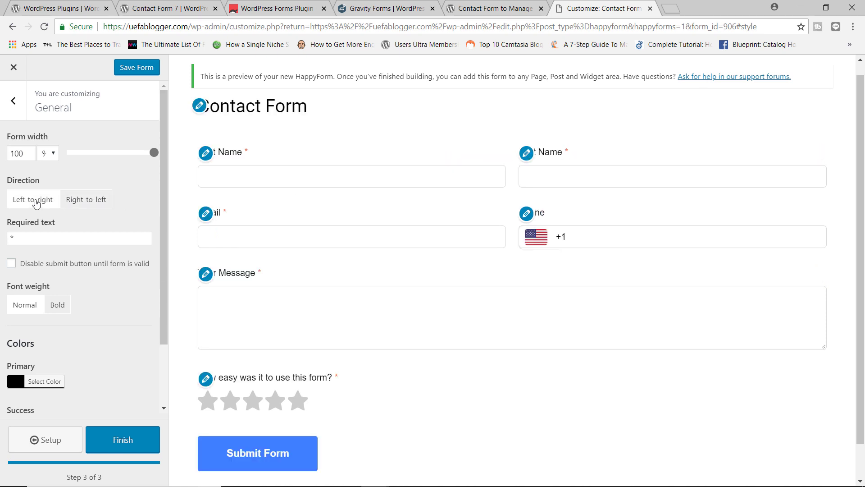
click(56, 309)
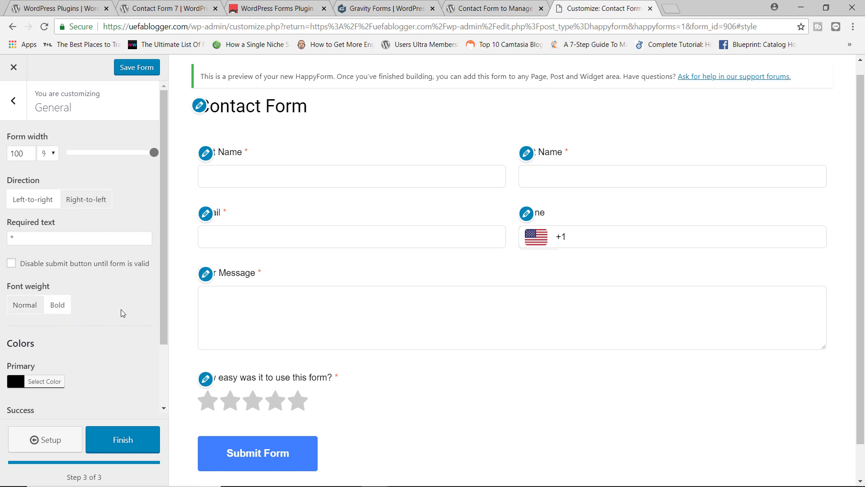
Step: Set the form's Primary colour to the red swatch #dd3333
scroll(158, 329, down, 2)
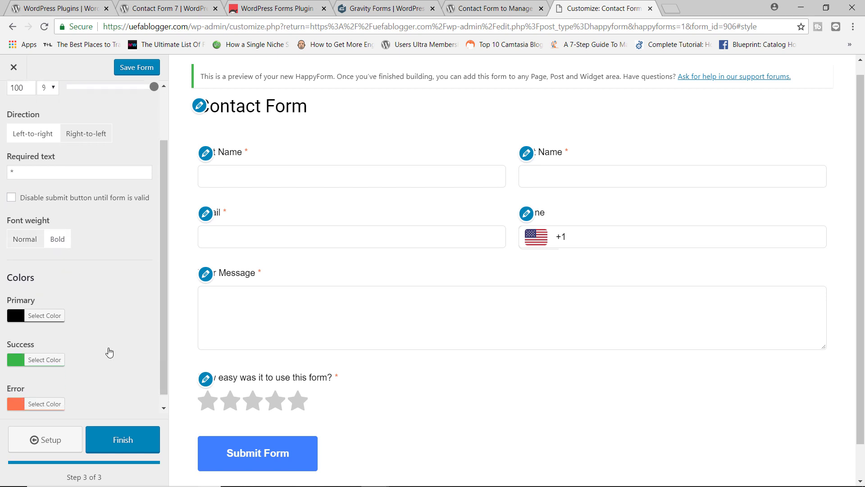
click(52, 317)
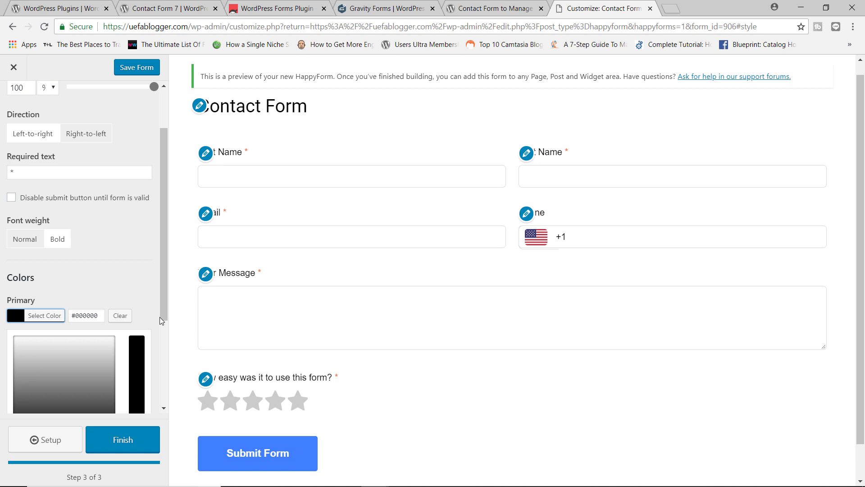
scroll(163, 300, down, 3)
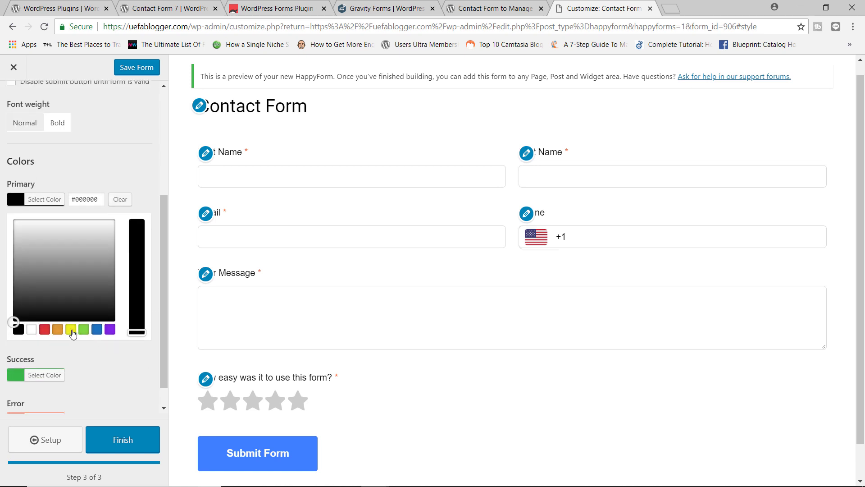
click(45, 330)
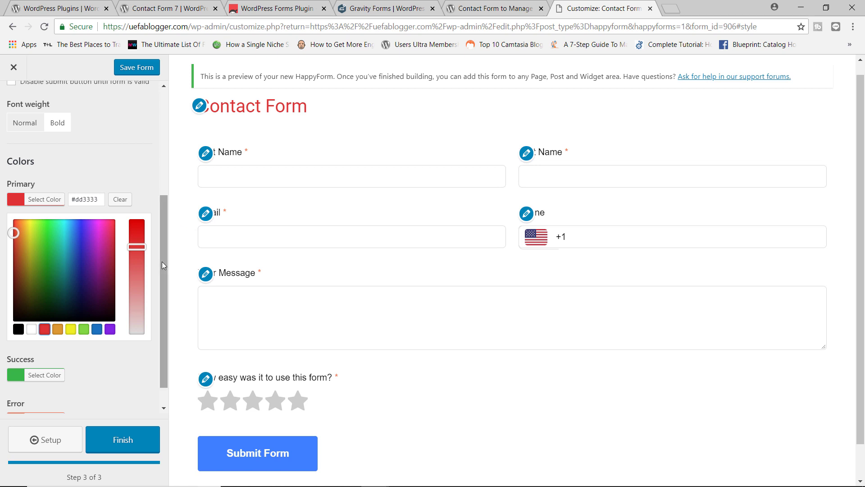
scroll(162, 261, down, 1)
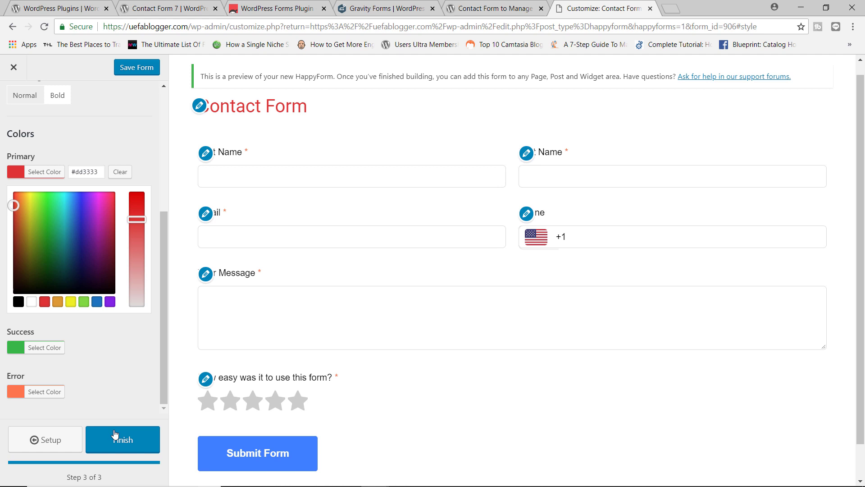
Step: Finish the Contact Form and copy its shortcode [happyforms id="906" /] from All Forms
click(131, 441)
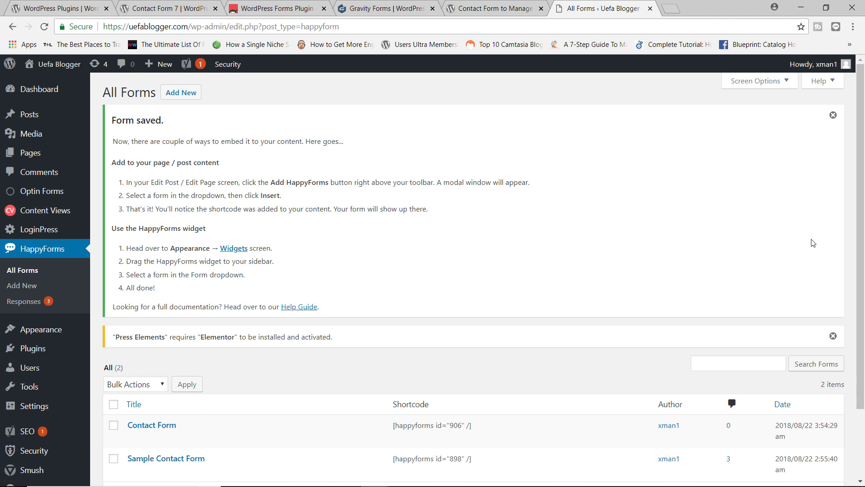
drag(860, 227, 853, 297)
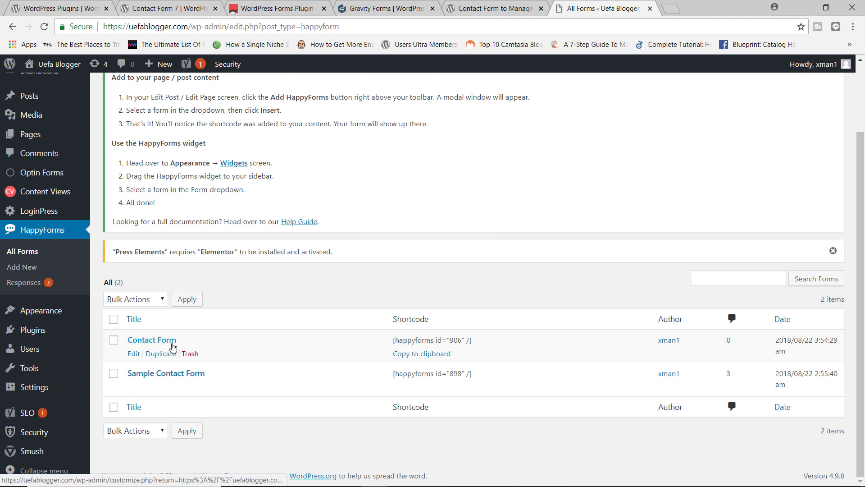
click(429, 353)
Step: Create a new page titled 'Contact Page' and insert the Contact Form into its body
mouse_move(58, 136)
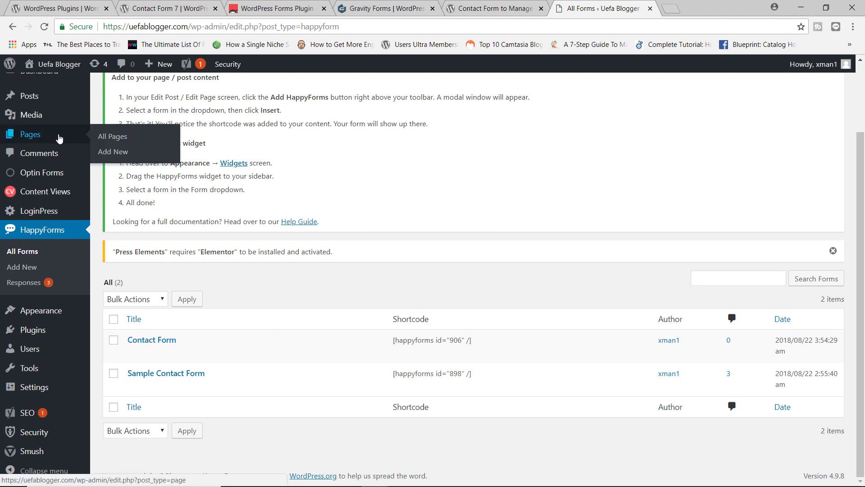
click(108, 152)
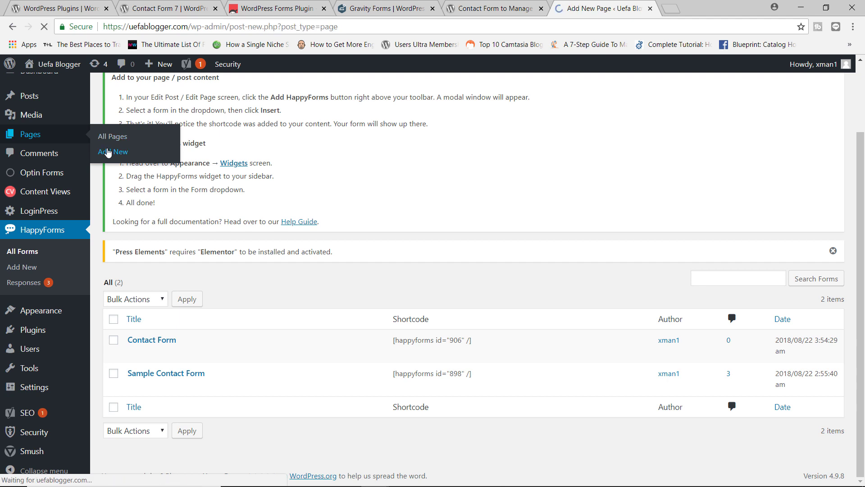
text(Contact Page)
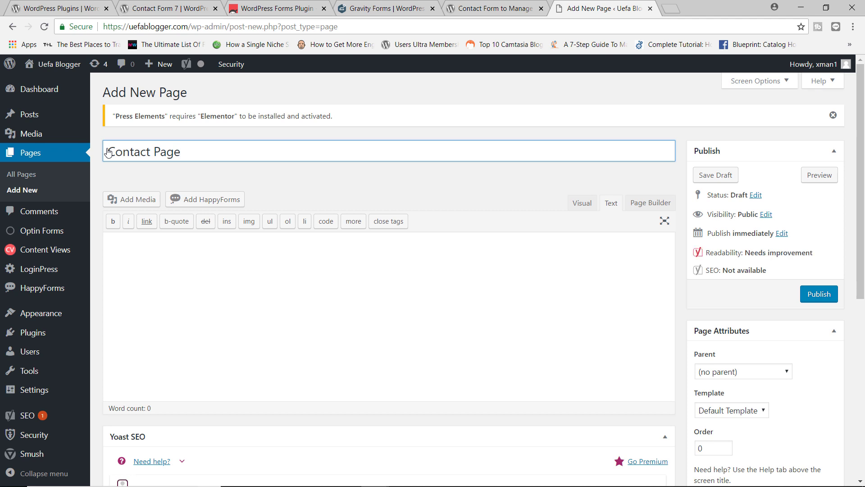
click(180, 258)
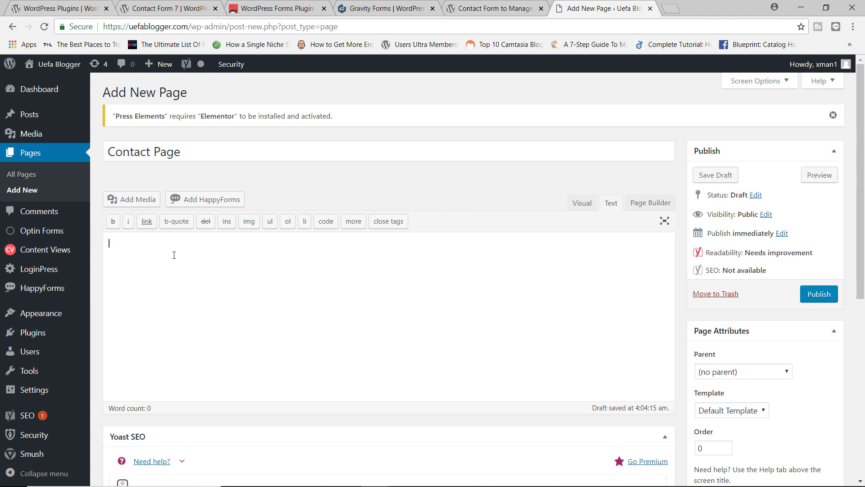
click(206, 204)
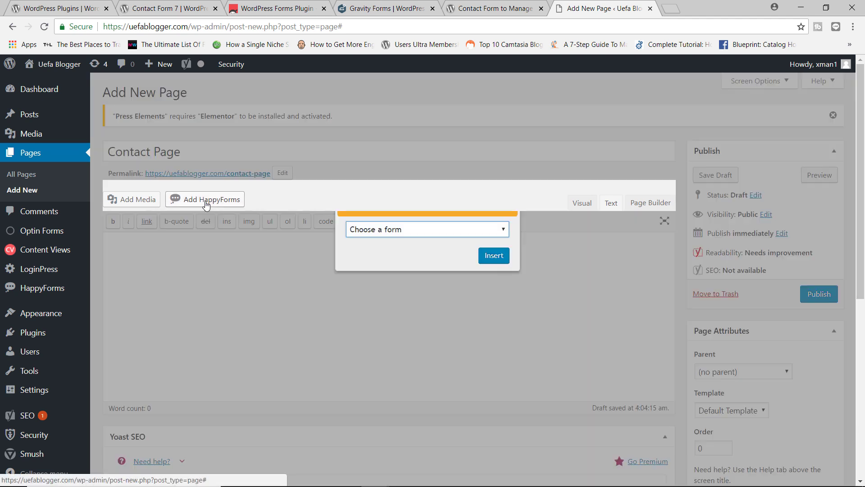
click(454, 229)
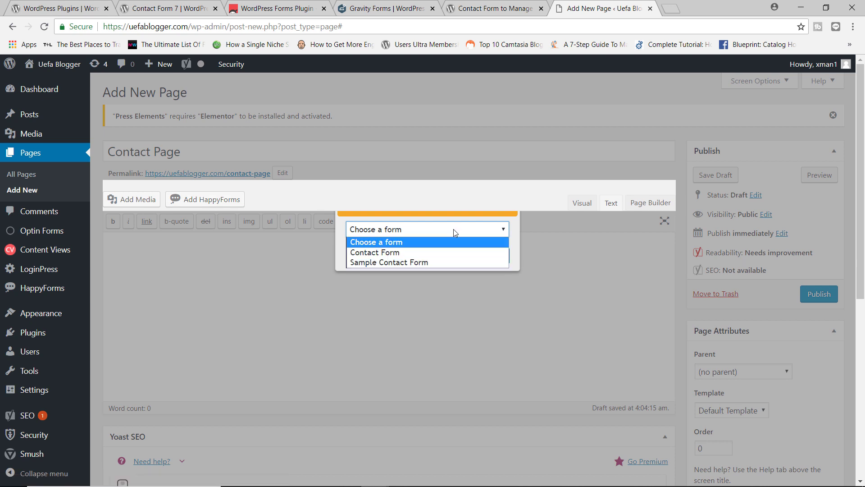
click(394, 254)
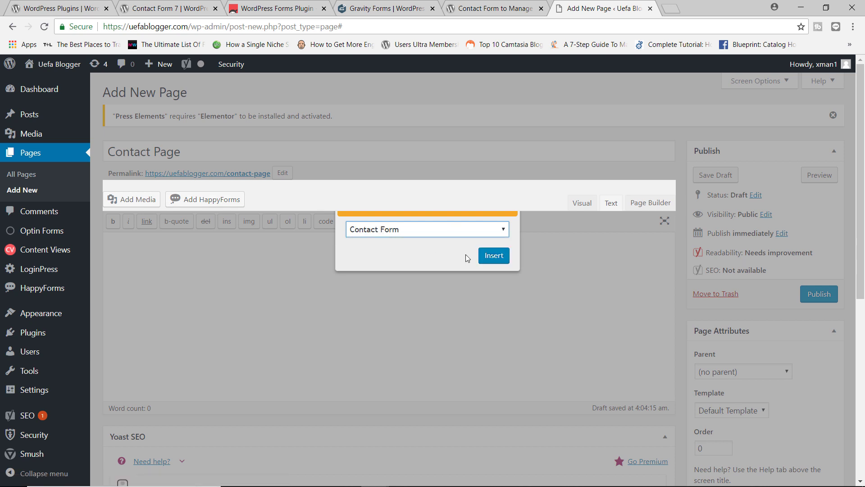
click(497, 258)
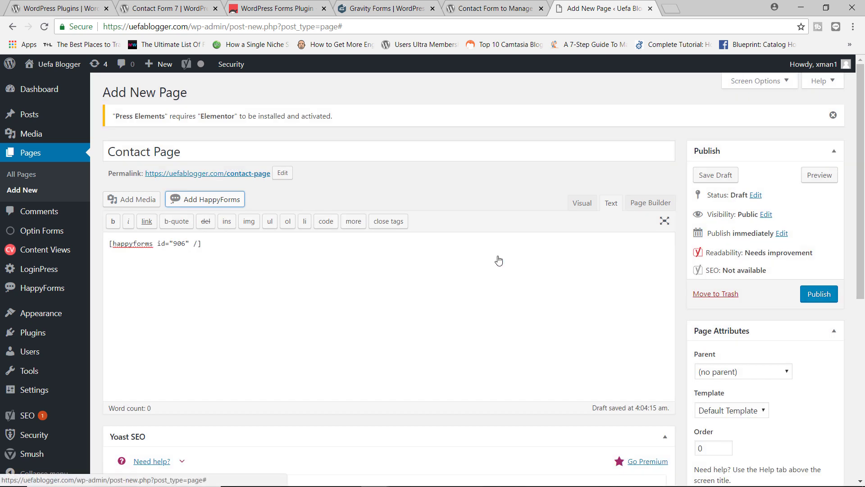
Step: Set the page template to Full Width, publish, and view the live page
click(732, 410)
click(721, 434)
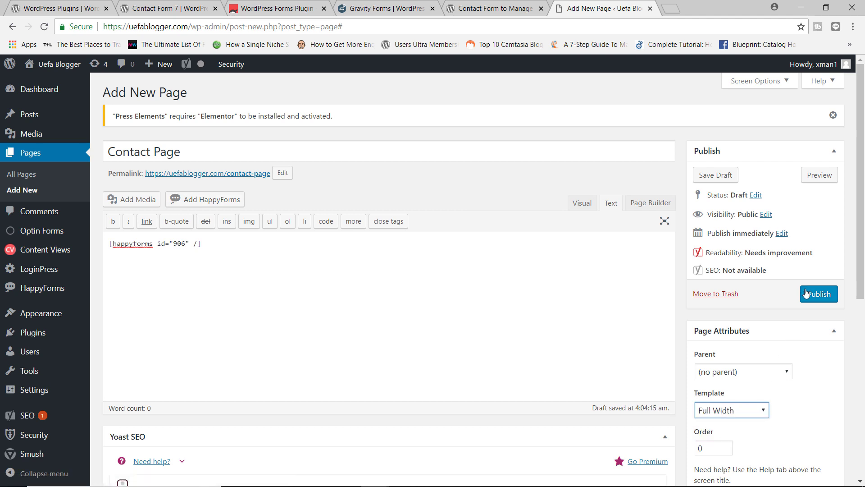
click(818, 298)
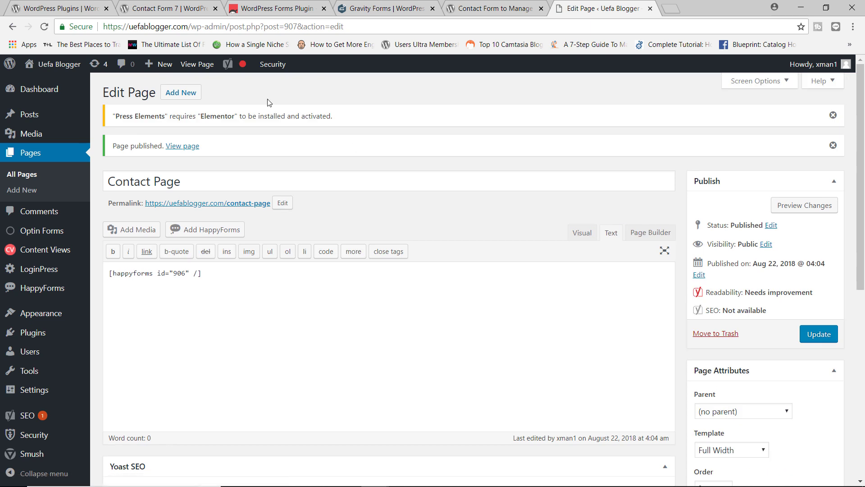
click(207, 72)
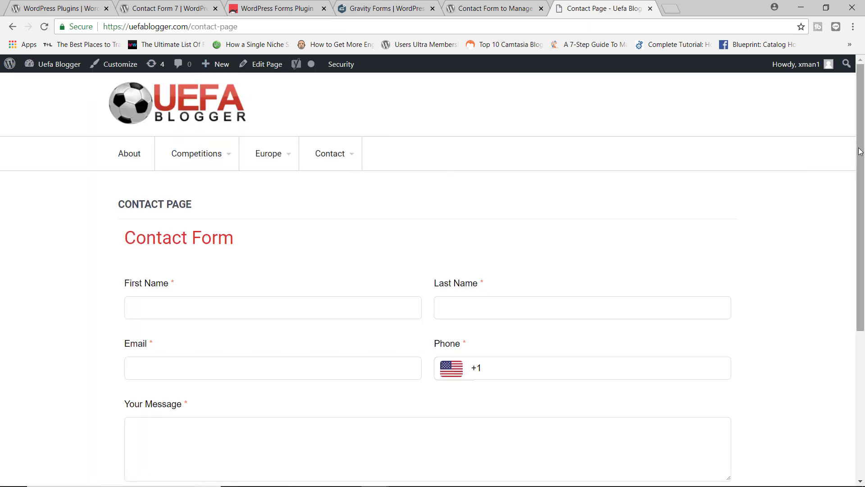
drag(858, 165, 847, 234)
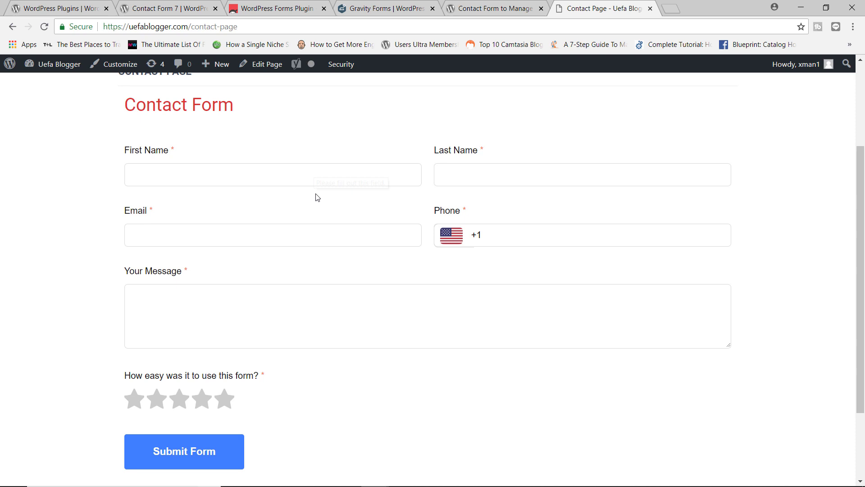
click(225, 399)
Step: Open the dashboard in a new tab and view the About page from All Pages
right_click(60, 71)
click(79, 76)
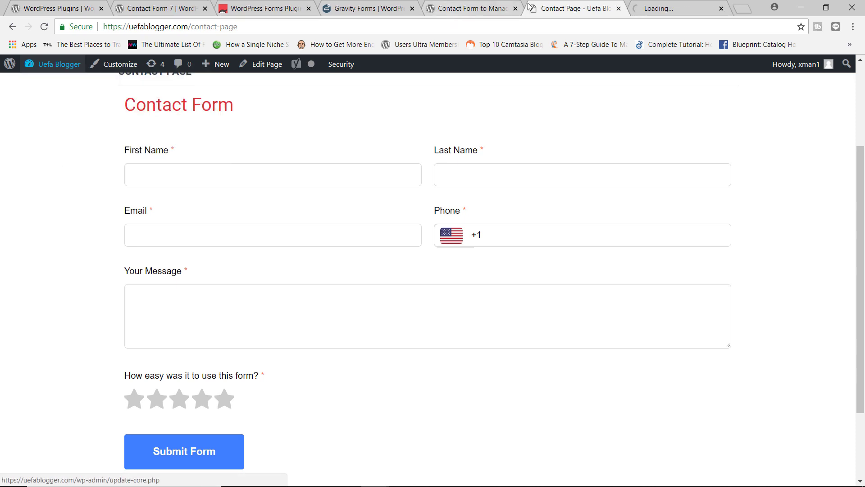
click(644, 9)
mouse_move(63, 198)
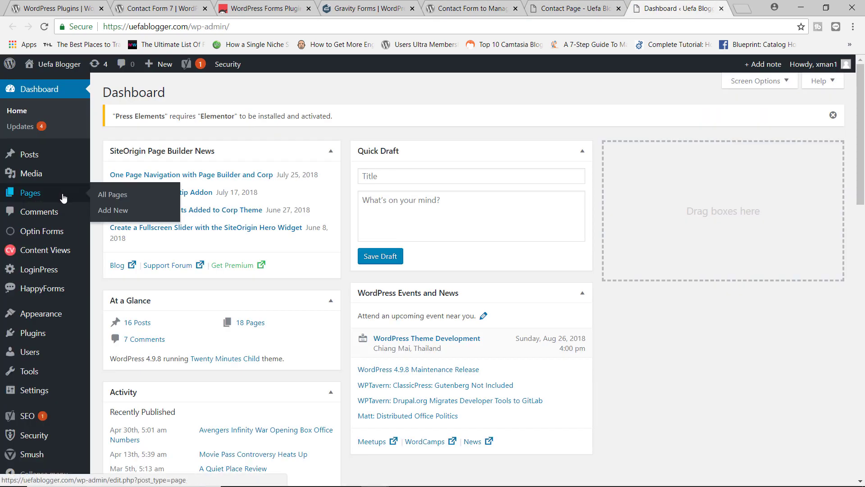
click(116, 197)
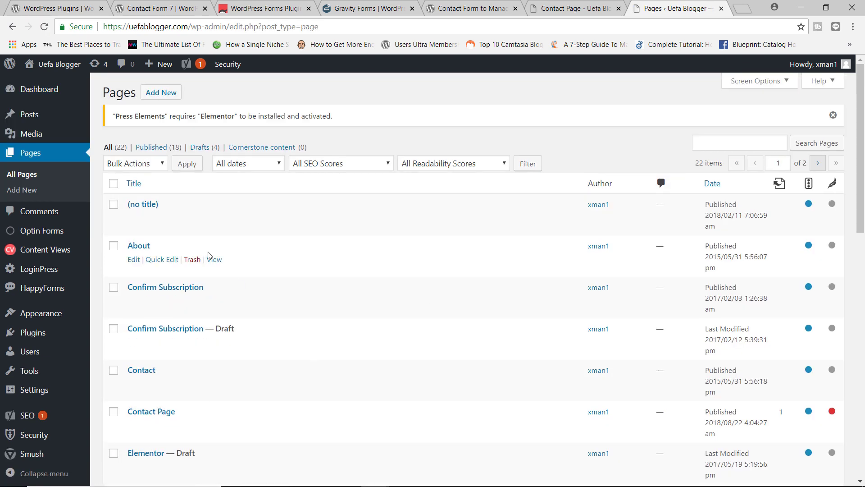
click(217, 261)
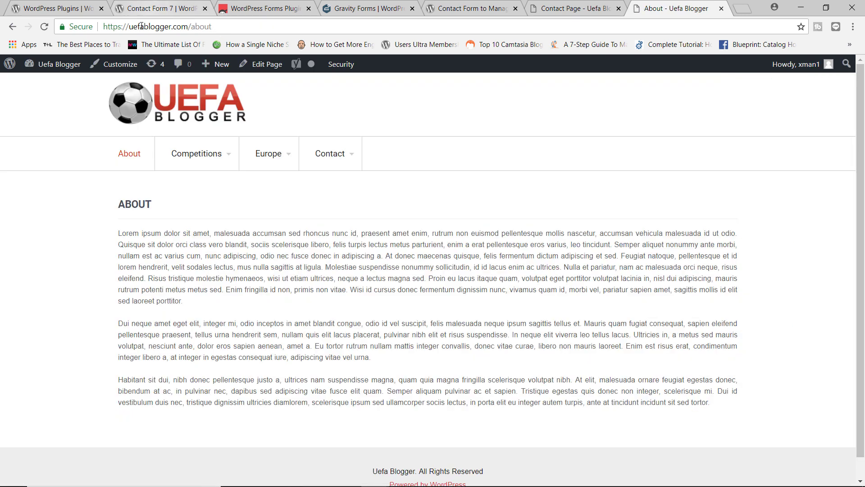
Step: Copy the About page's address from the browser address bar
click(141, 26)
right_click(141, 27)
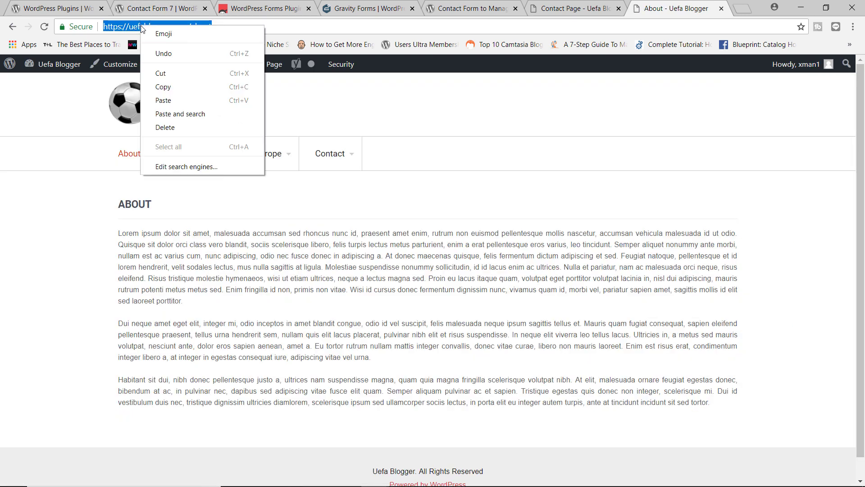
click(172, 82)
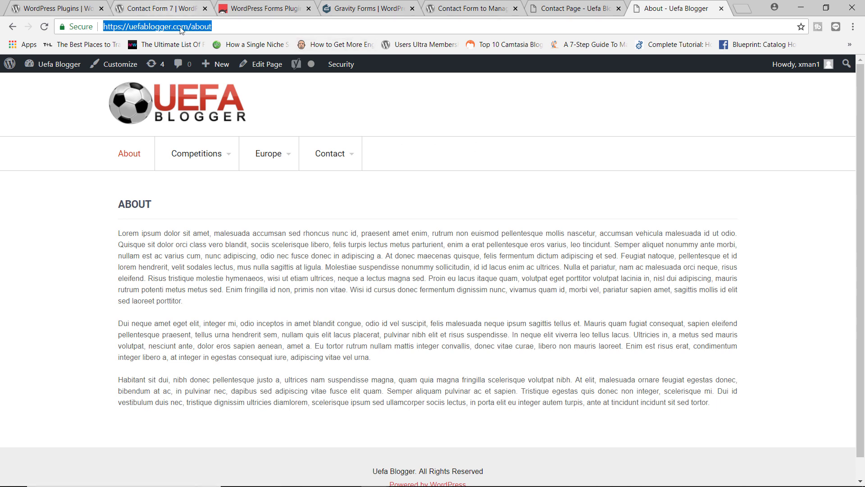
Step: Open the Contact Form for editing from the HappyForms forms list
click(567, 10)
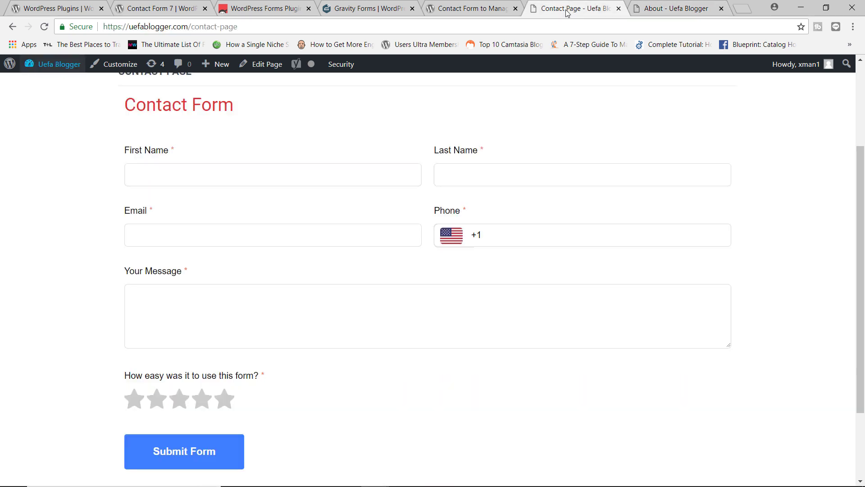
mouse_move(83, 73)
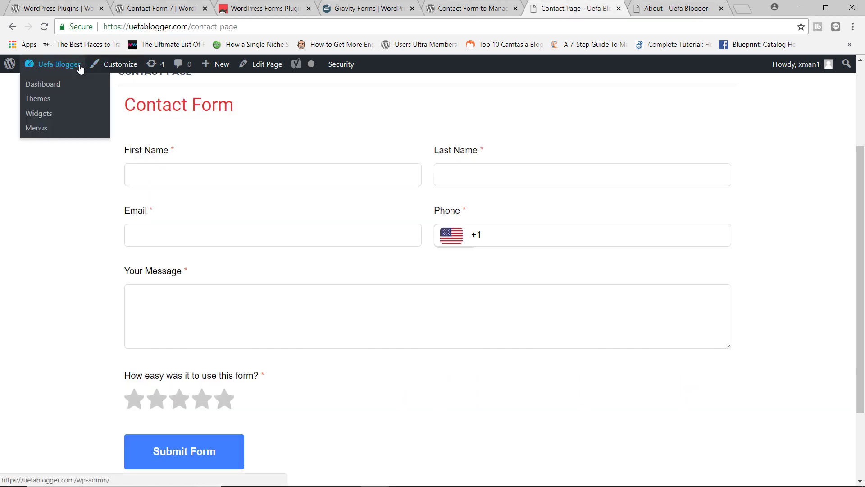
click(63, 66)
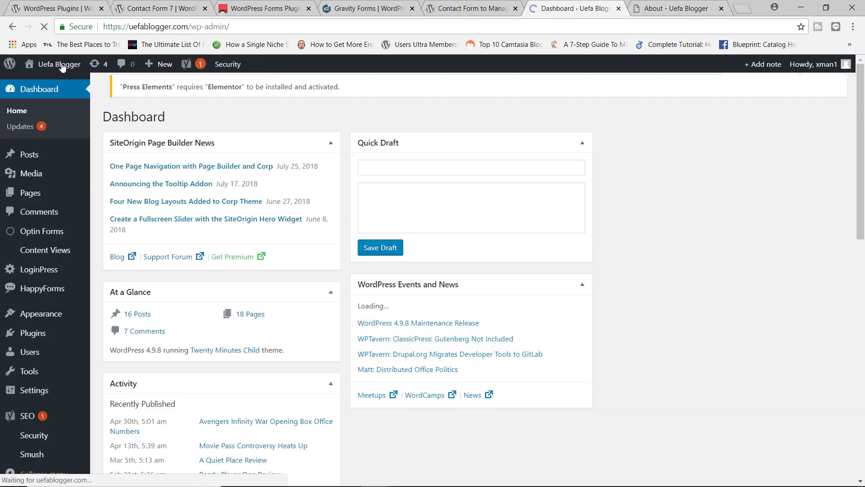
mouse_move(56, 288)
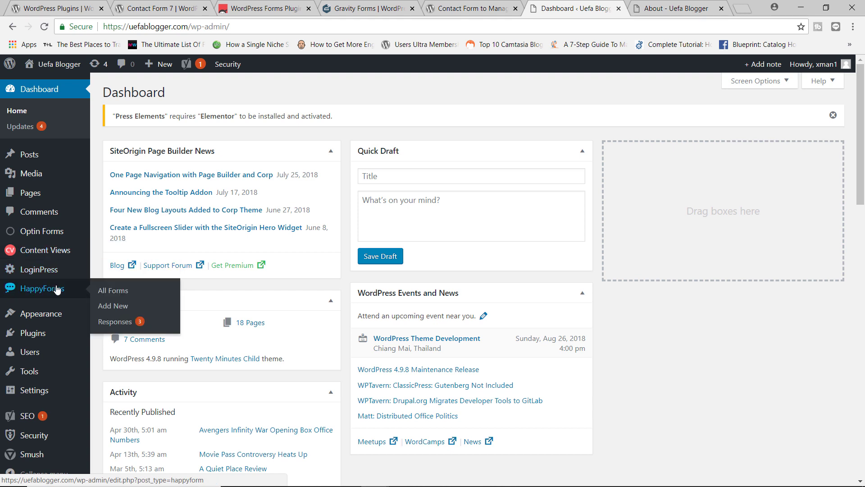
click(129, 299)
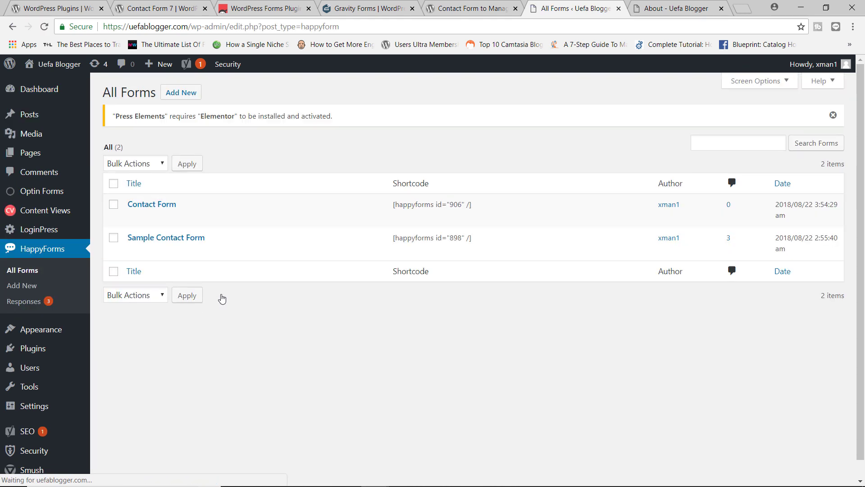
click(133, 218)
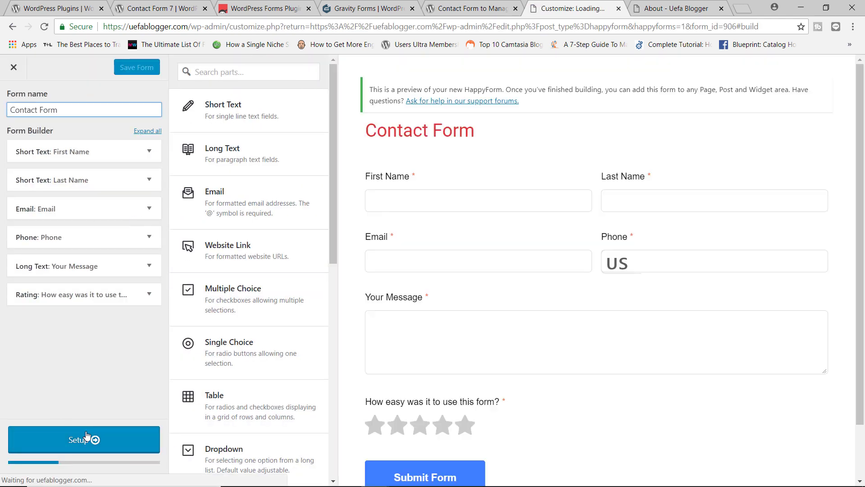
click(90, 439)
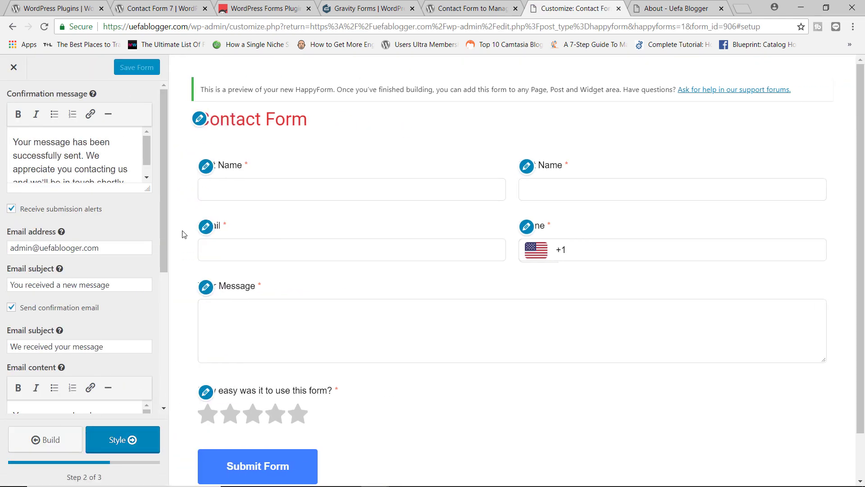
drag(164, 237, 156, 346)
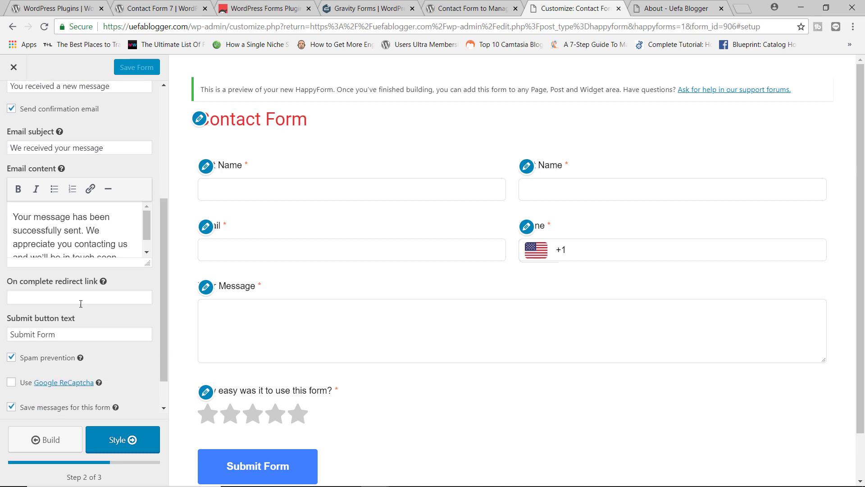
click(55, 299)
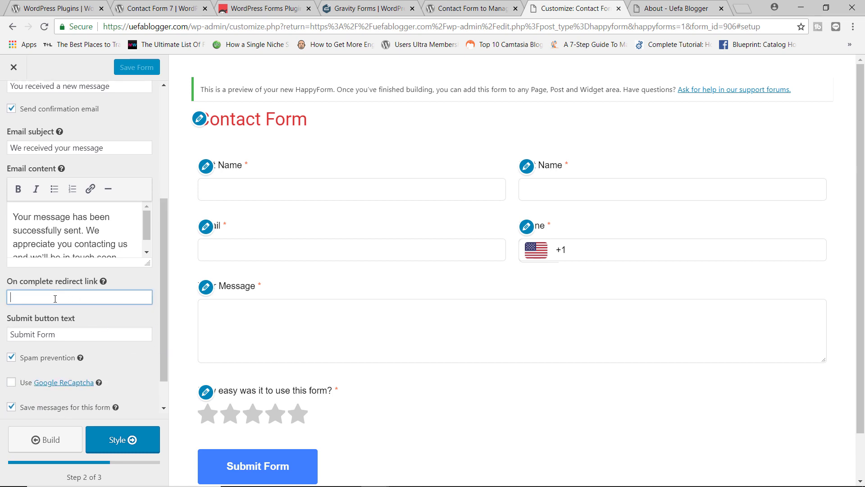
key(ctrl+v)
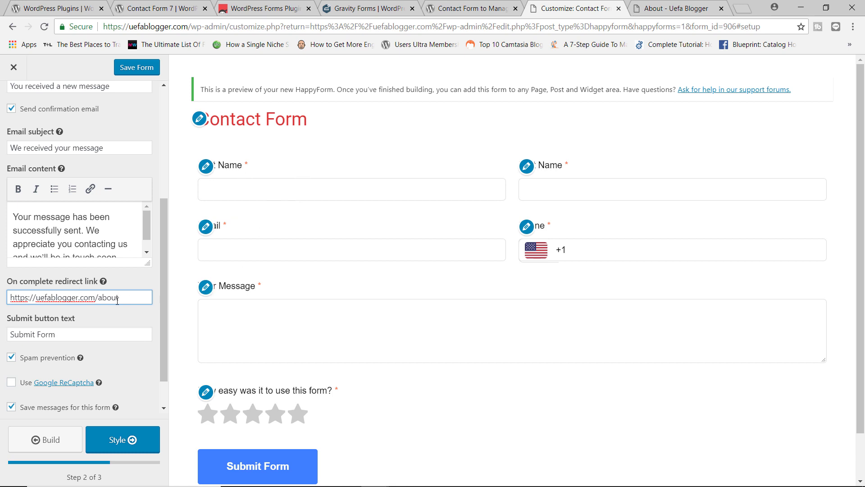
click(130, 71)
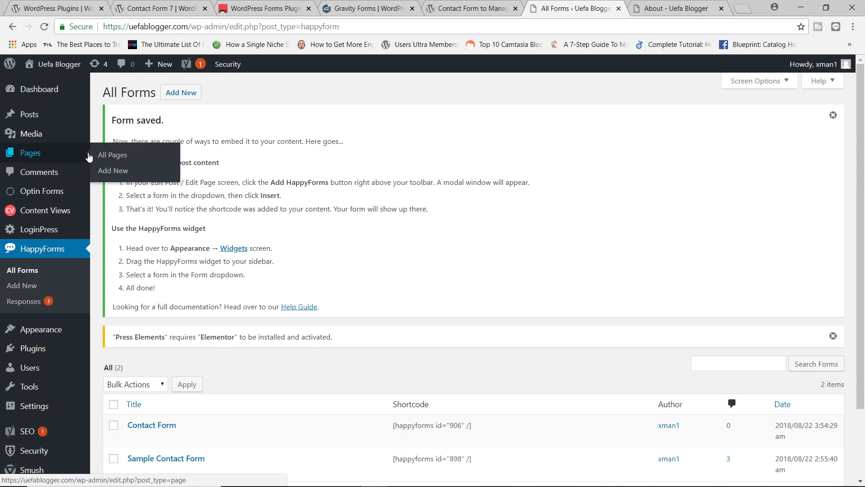
Step: Open the live Contact Page from All Pages and close the old About tab
click(89, 156)
click(100, 156)
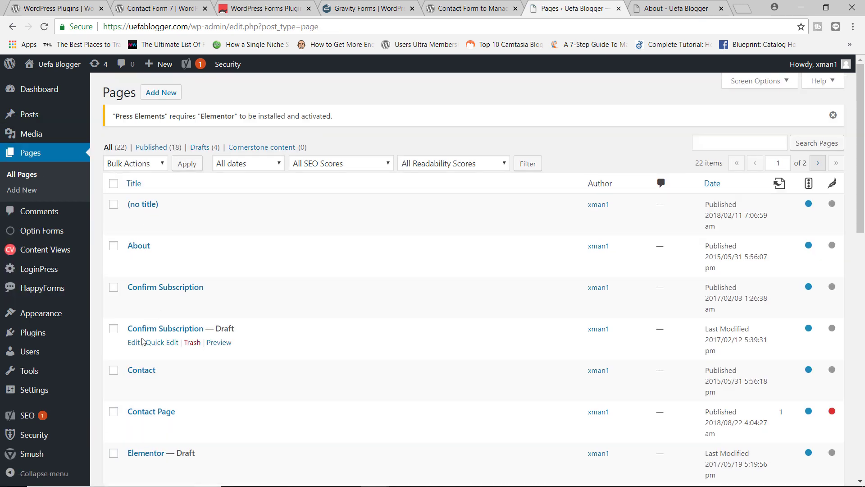
click(215, 427)
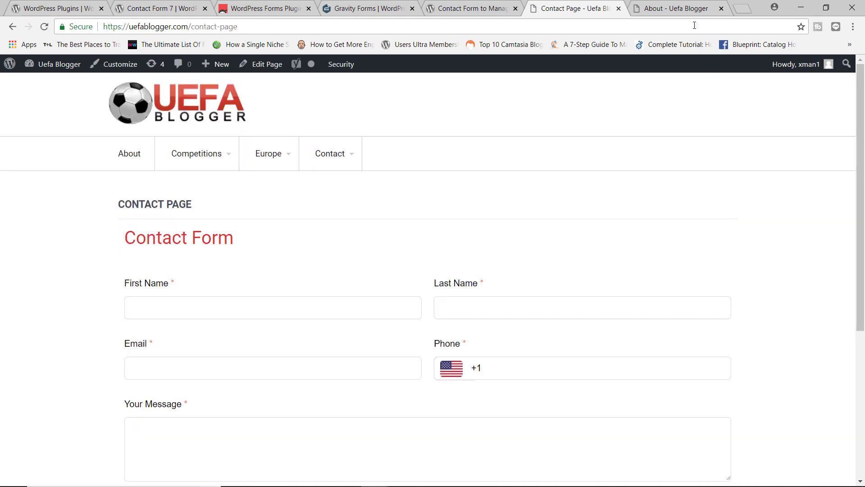
click(720, 9)
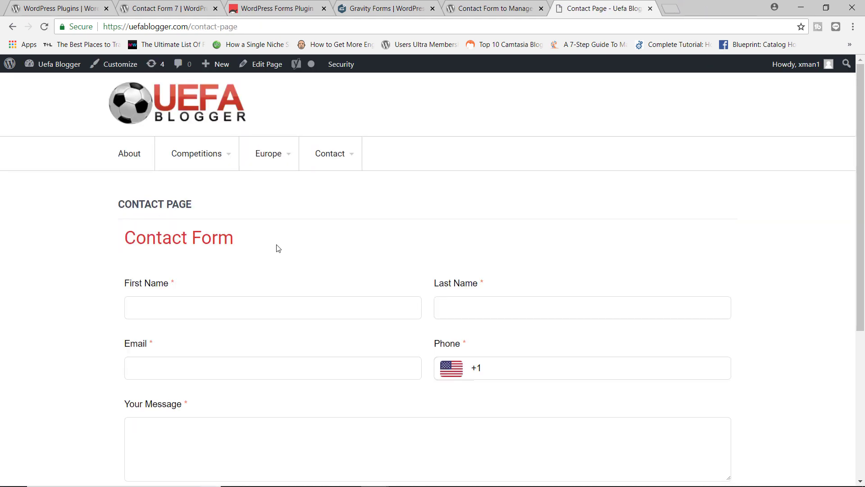
Step: Enter the test first name, last name and email address in the form
click(174, 311)
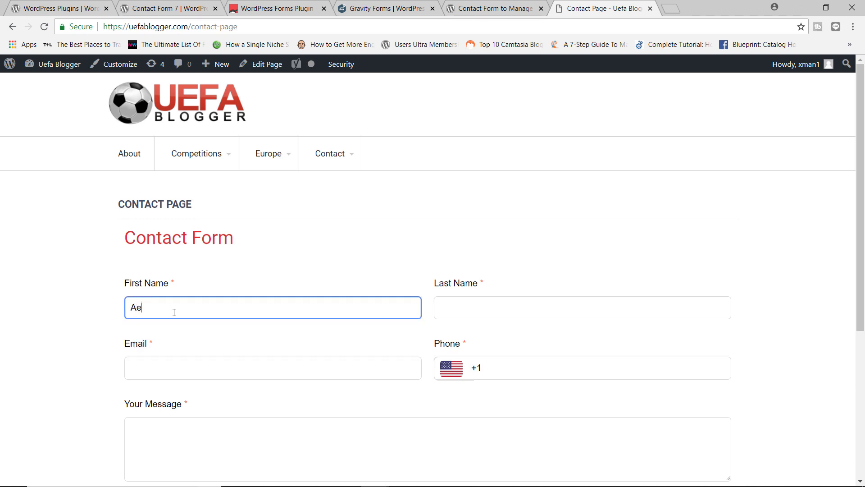
key(Tab)
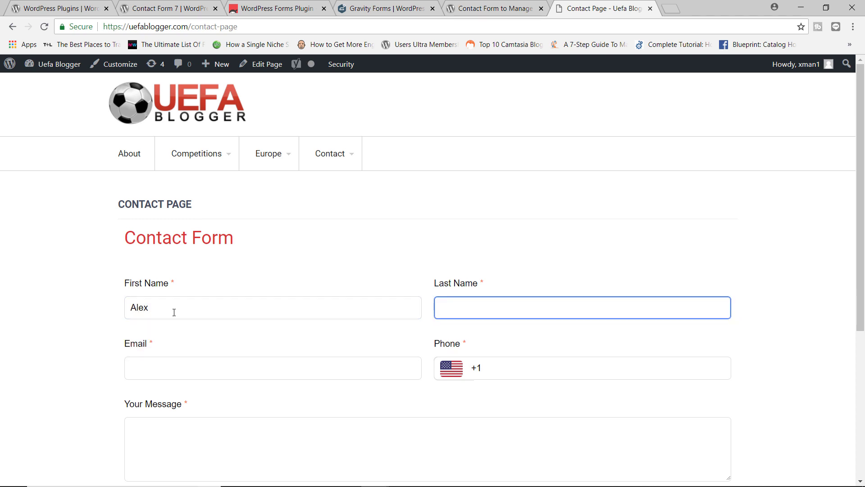
key(Tab)
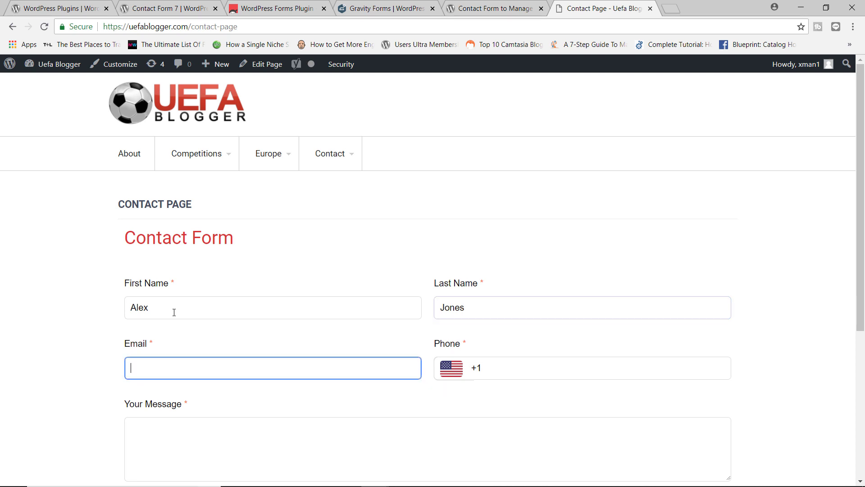
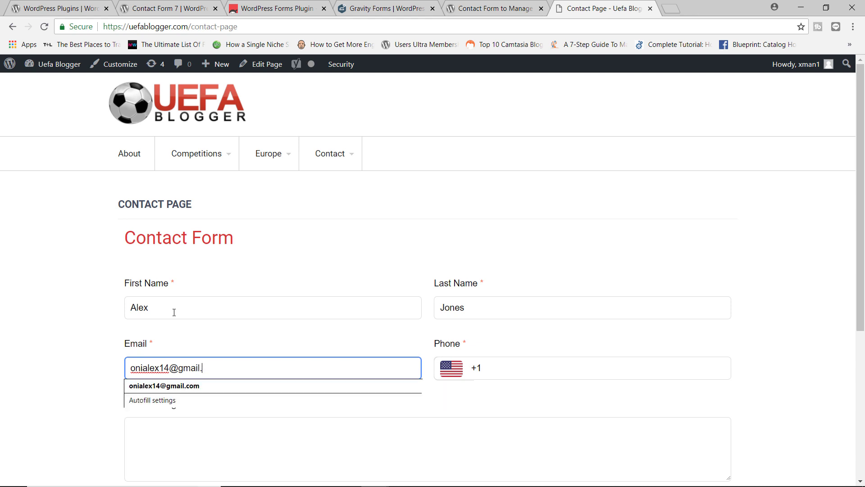
Step: Add a phone number and the message 'This is a test', rate five stars, and submit
key(Tab)
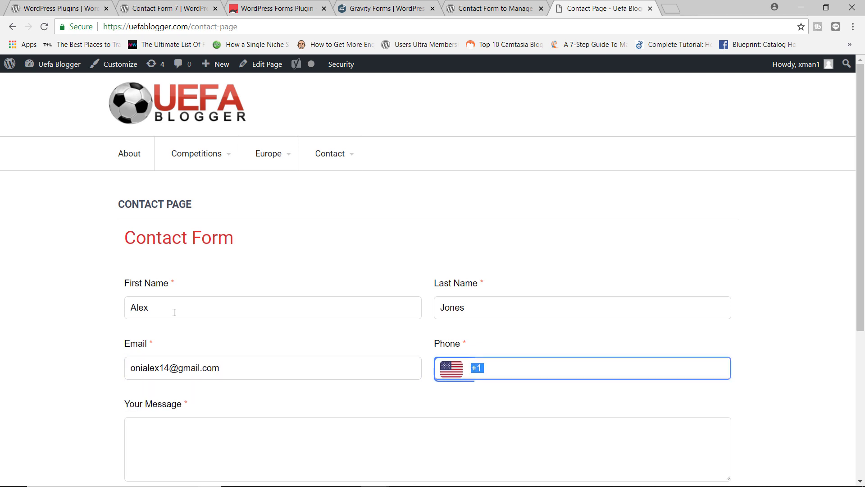
key(End)
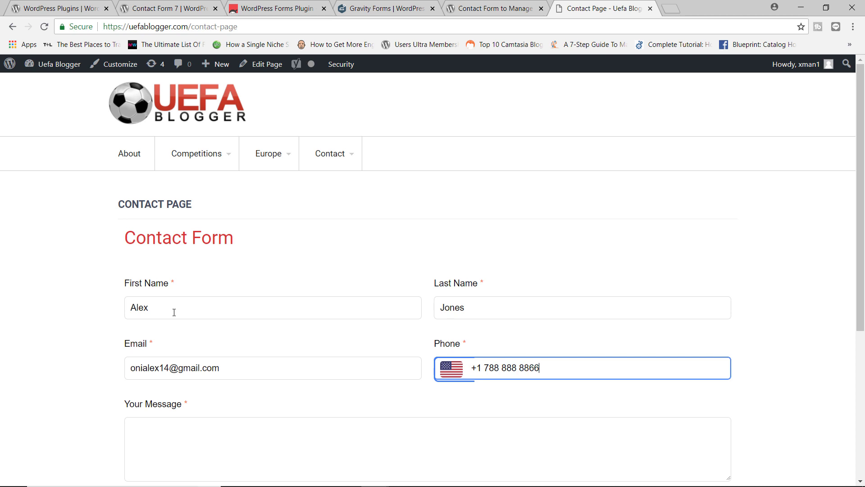
drag(861, 121, 840, 193)
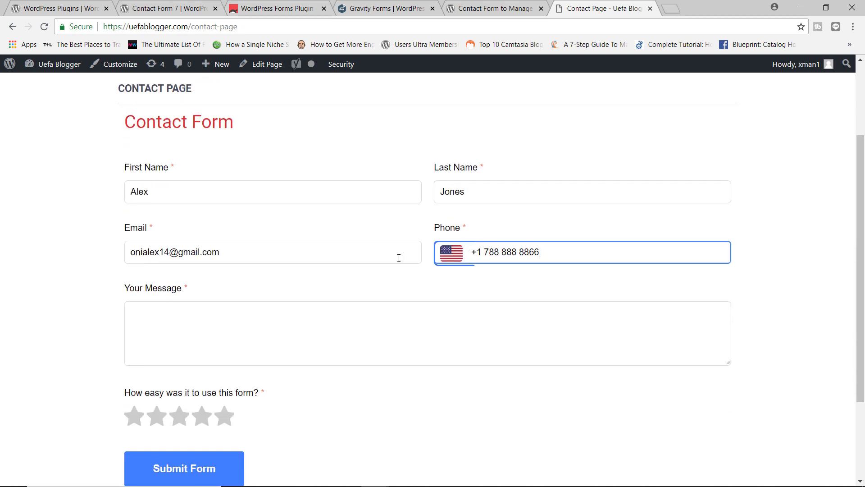
click(320, 341)
text(This is a te)
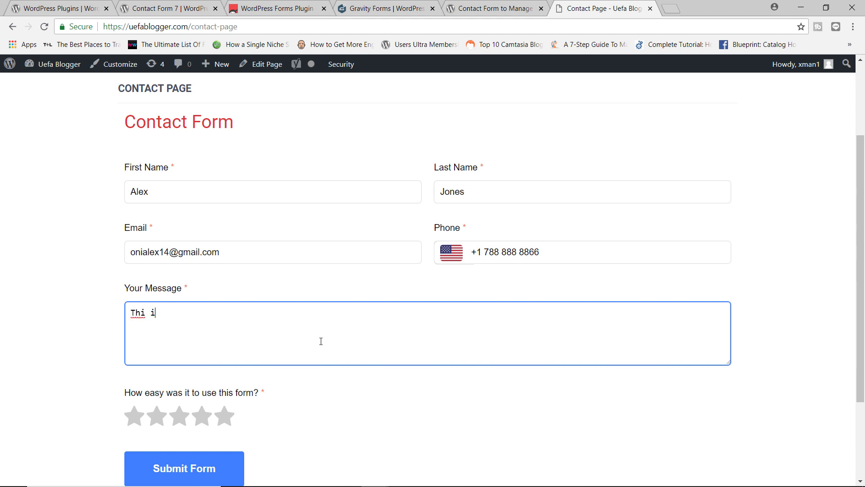
text(st)
click(222, 422)
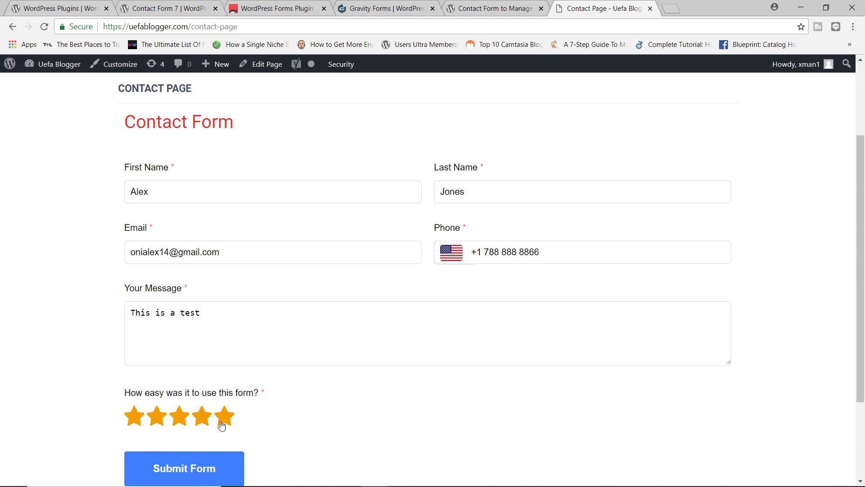
click(192, 464)
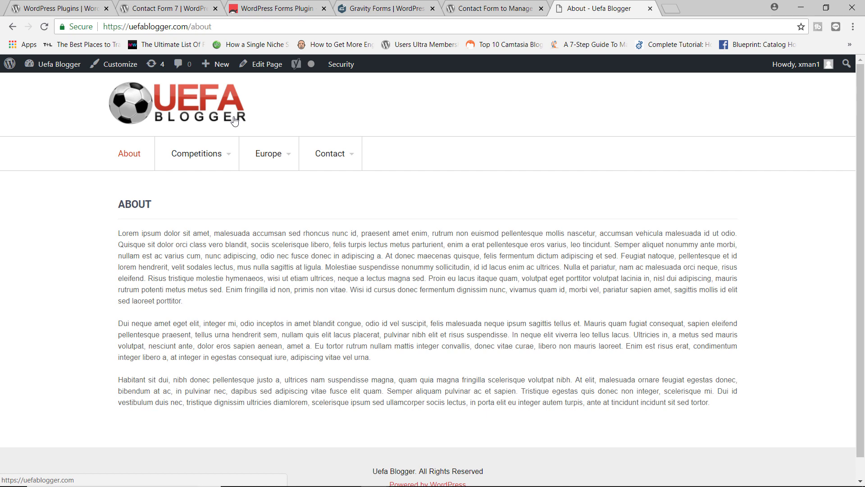
Step: Switch to the 'Contact Form to Manage' tab showing HappyForms on WordPress.org
click(481, 9)
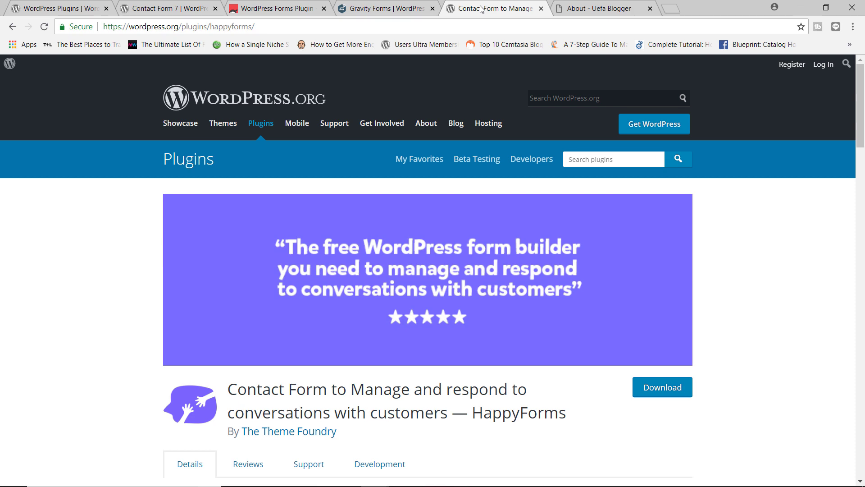
drag(859, 116, 859, 194)
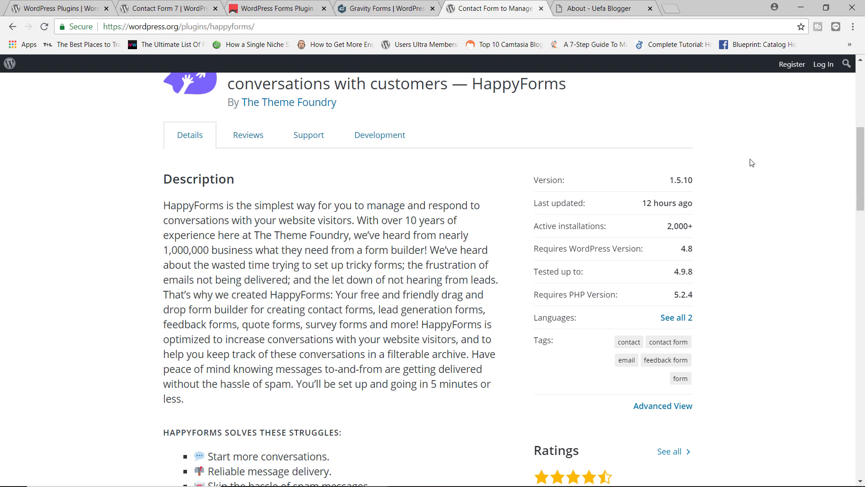
drag(862, 160, 862, 121)
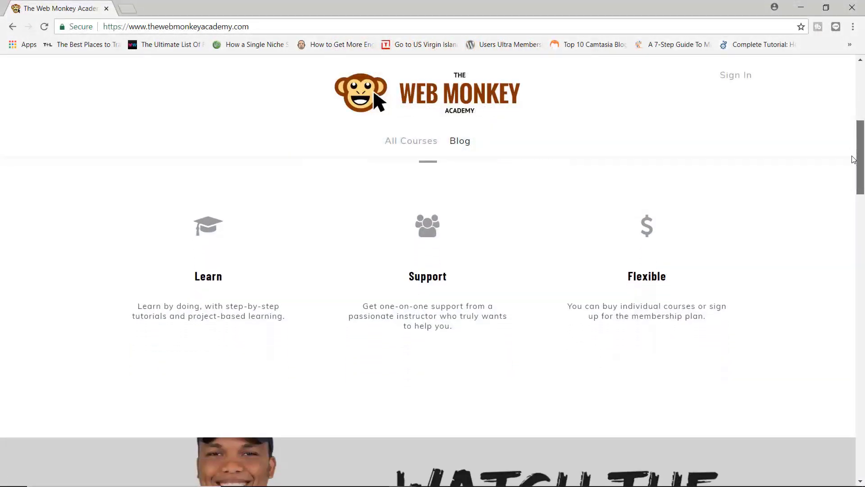
Step: Scroll through My Courses to see enrolled courses like Yoast SEO and Elementor
scroll(852, 167, down, 1)
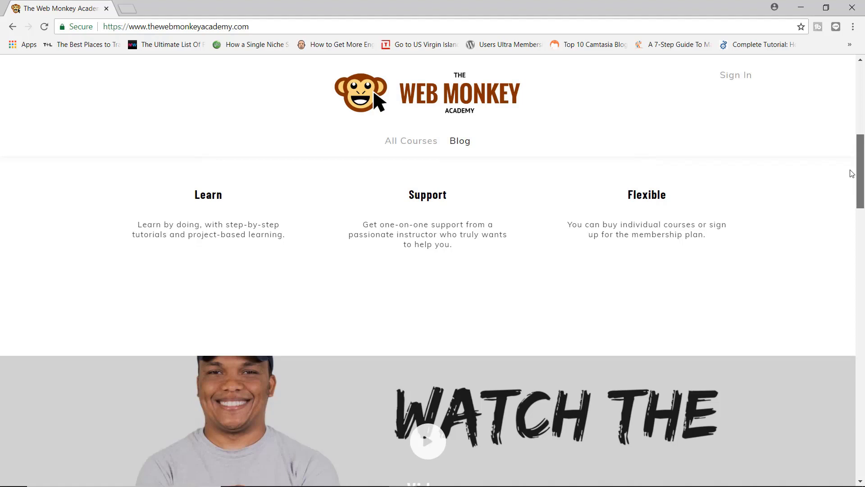
drag(852, 173, 852, 226)
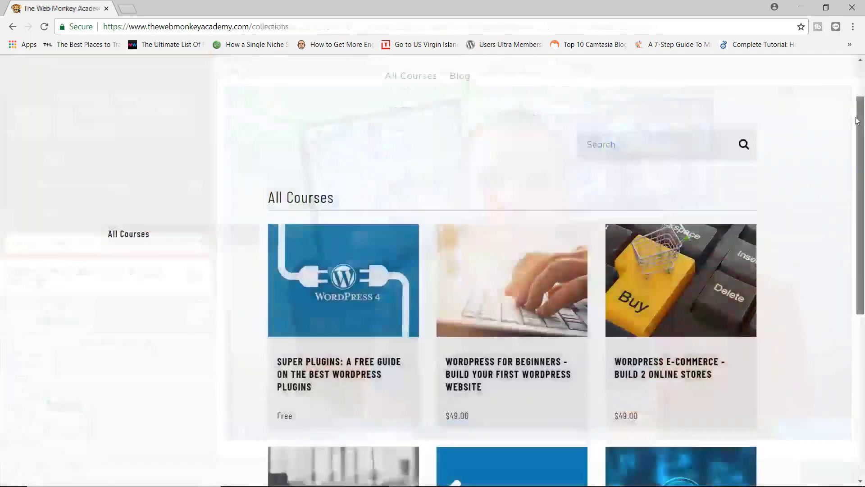
drag(856, 120, 856, 142)
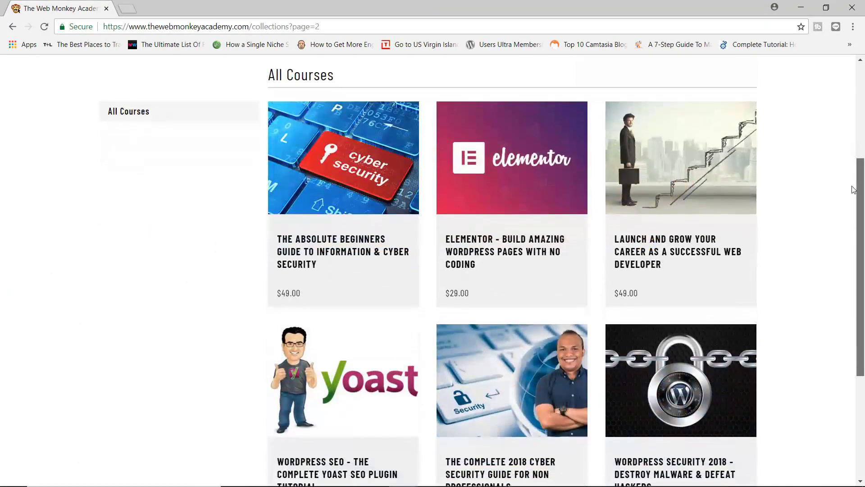
drag(852, 191, 850, 217)
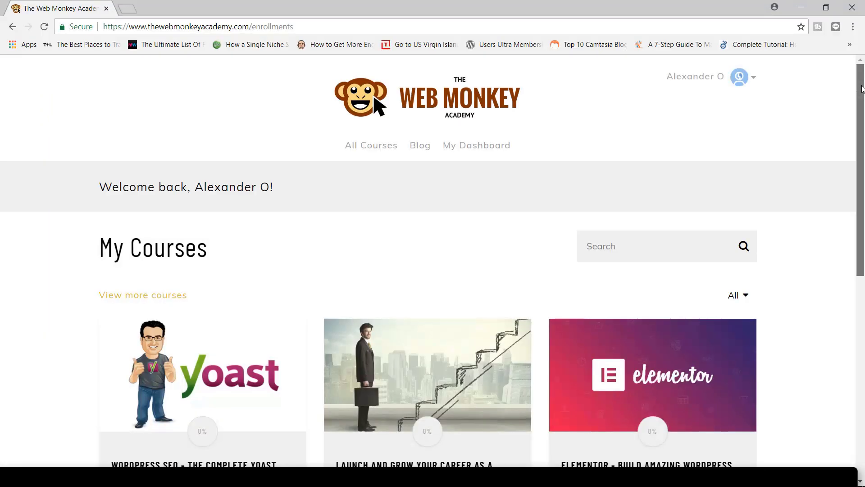
scroll(857, 155, down, 3)
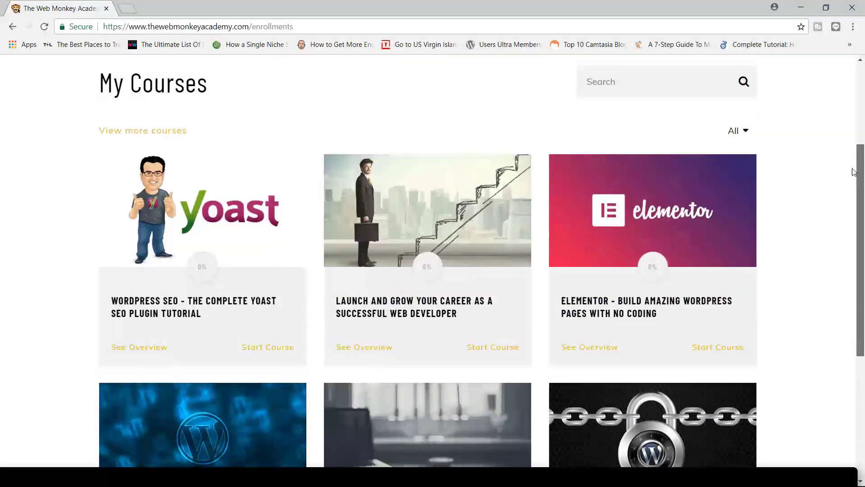